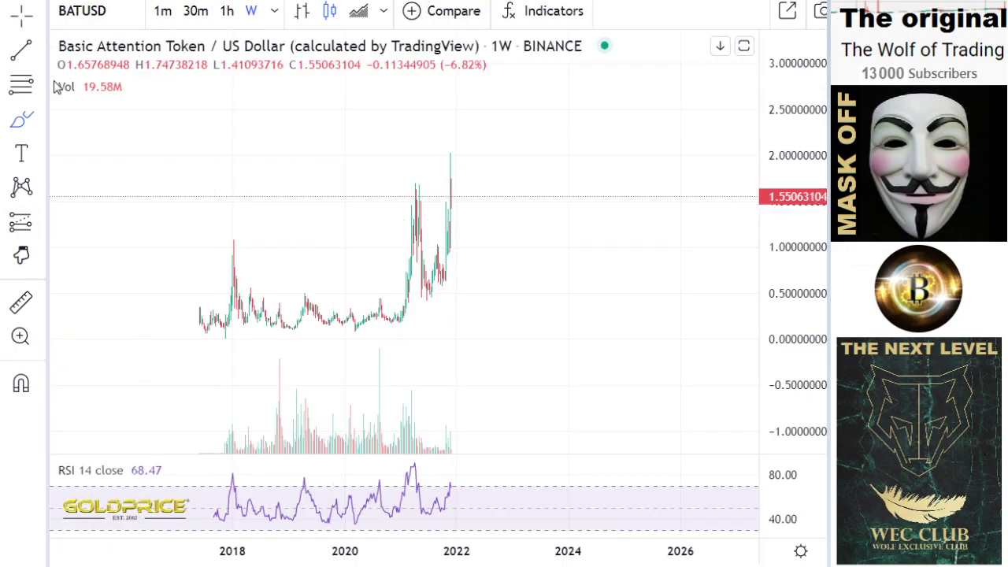
Step: Set the cursor style to Cross and examine the weekly BATUSD price history from 2018 to 2022
{"action": "left_click", "coordinate": [39, 14]}
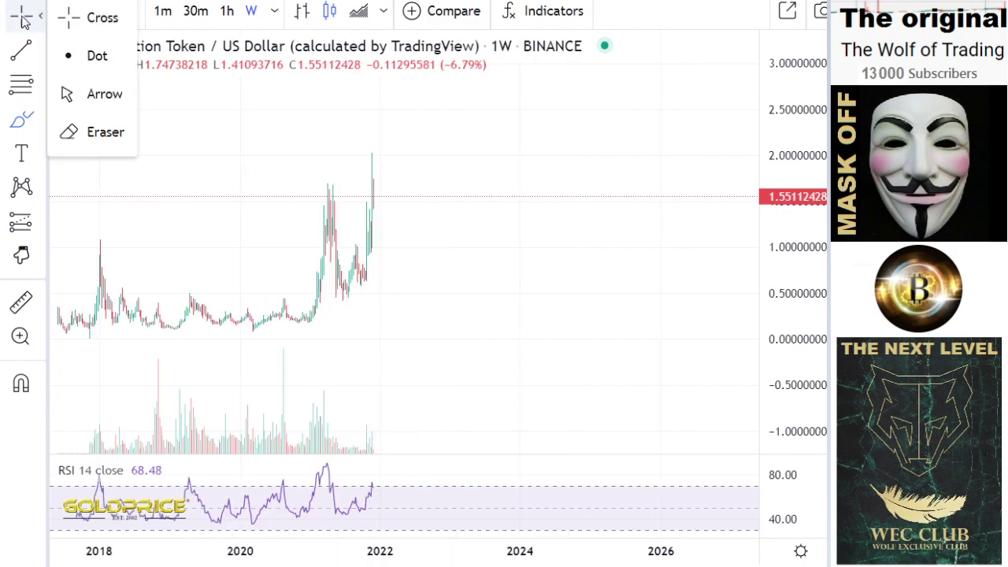
{"action": "left_click", "coordinate": [79, 18]}
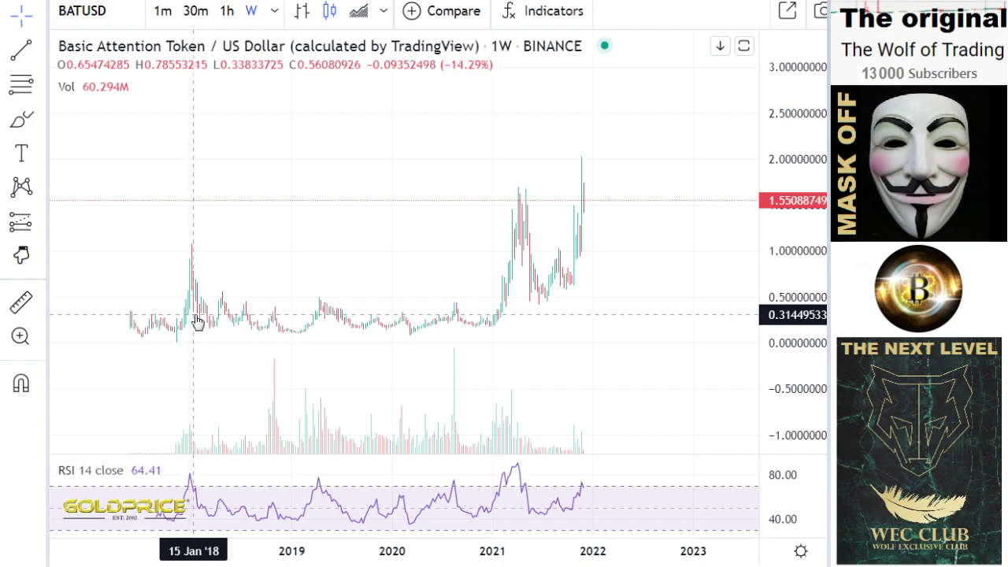
{"action": "left_click_drag", "start_coordinate": [322, 351], "coordinate": [446, 335]}
{"action": "scroll", "coordinate": [447, 336], "scroll_direction": "up", "scroll_amount": 5}
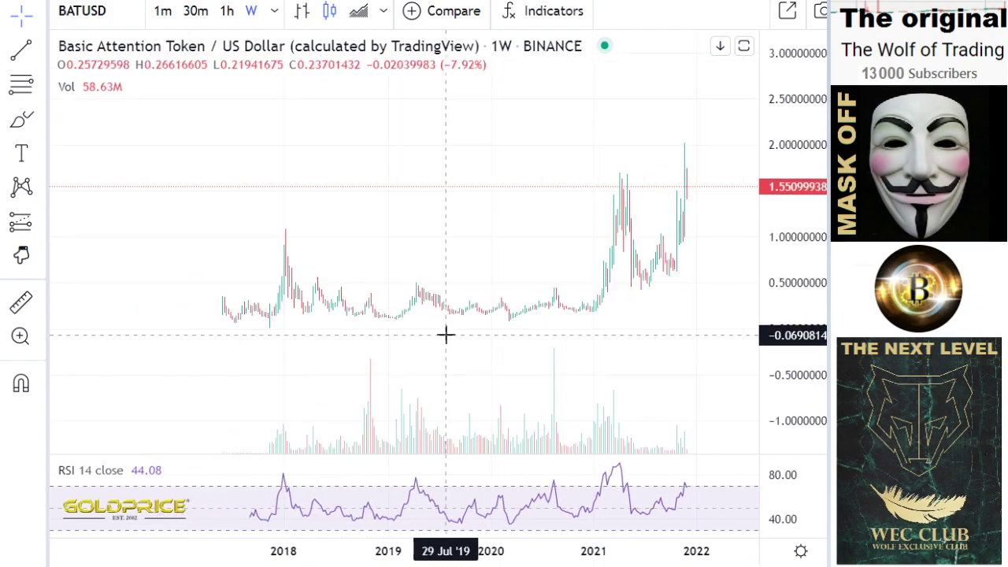
{"action": "scroll", "coordinate": [232, 323], "scroll_direction": "down", "scroll_amount": 2}
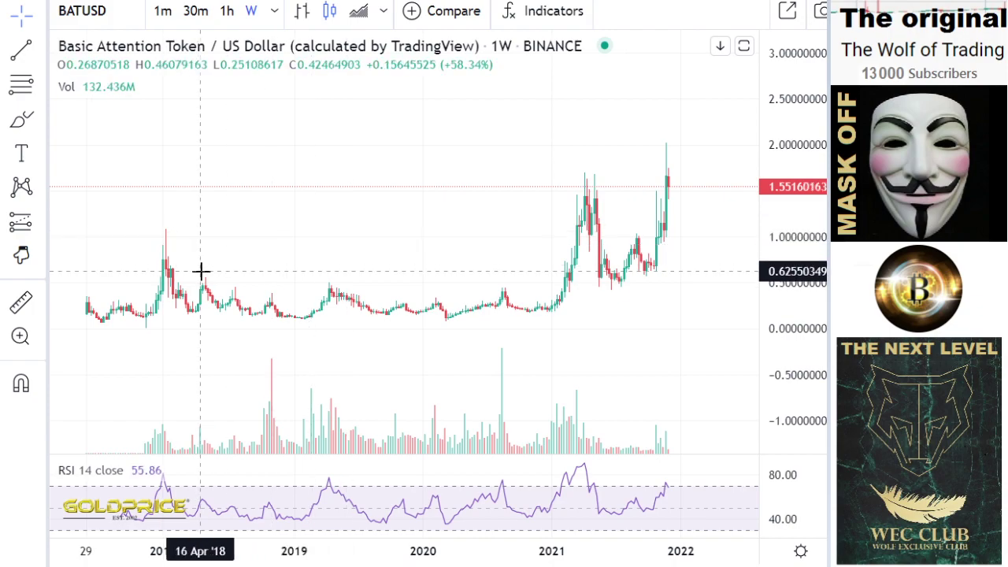
{"action": "scroll", "coordinate": [201, 271], "scroll_direction": "up", "scroll_amount": 2}
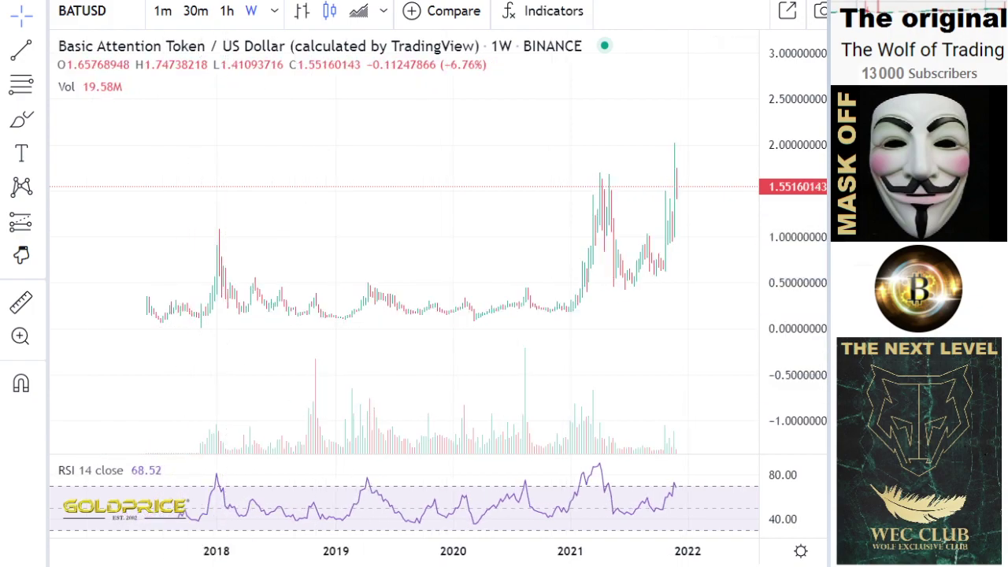
{"action": "scroll", "coordinate": [415, 320], "scroll_direction": "up", "scroll_amount": 3}
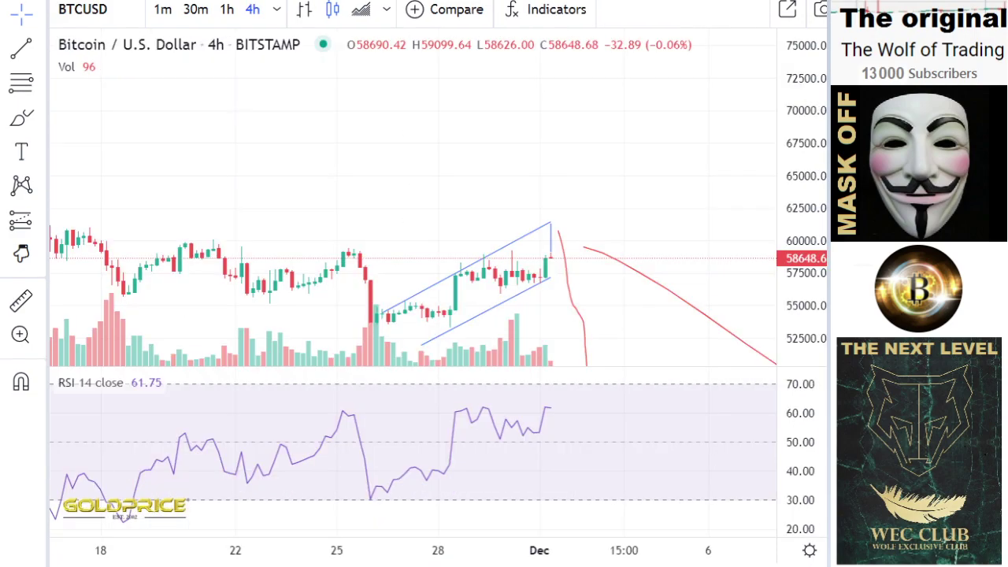
Step: Switch the BTCUSD chart to the 1 day interval with the Cross cursor active
{"action": "left_click", "coordinate": [277, 9]}
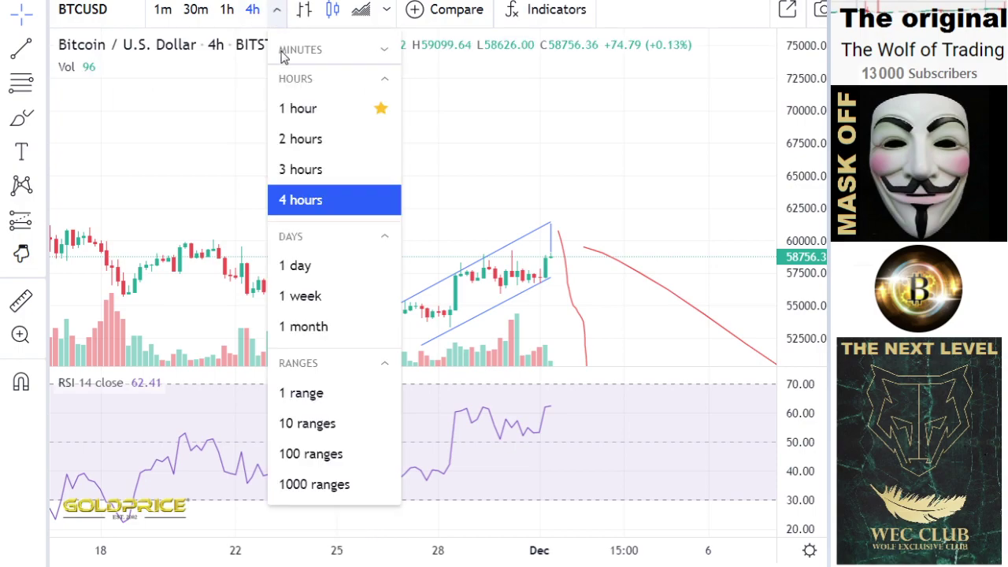
{"action": "left_click", "coordinate": [311, 270]}
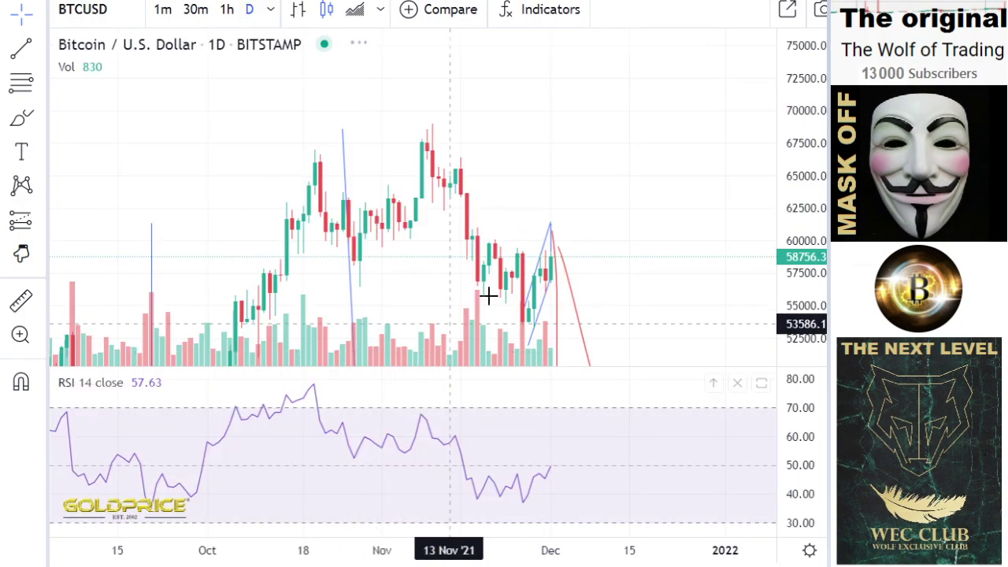
{"action": "scroll", "coordinate": [488, 296], "scroll_direction": "down", "scroll_amount": 3}
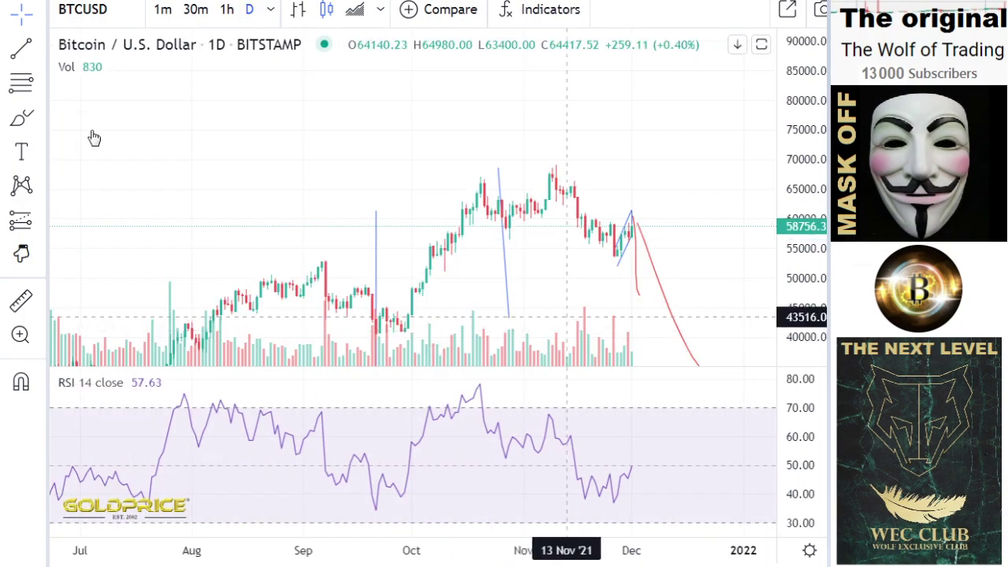
{"action": "left_click", "coordinate": [41, 17]}
{"action": "left_click", "coordinate": [91, 14]}
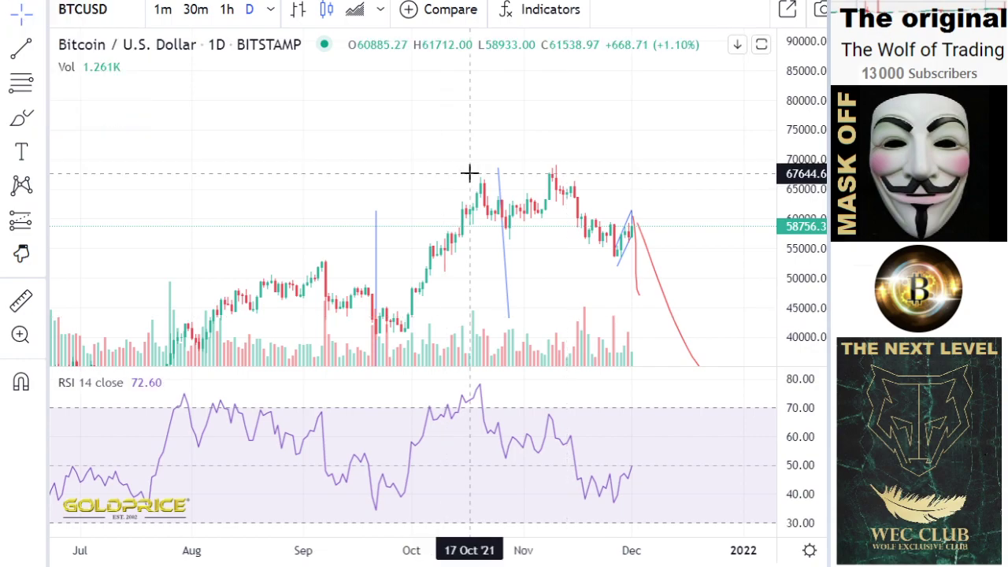
{"action": "left_click_drag", "start_coordinate": [468, 172], "coordinate": [387, 208]}
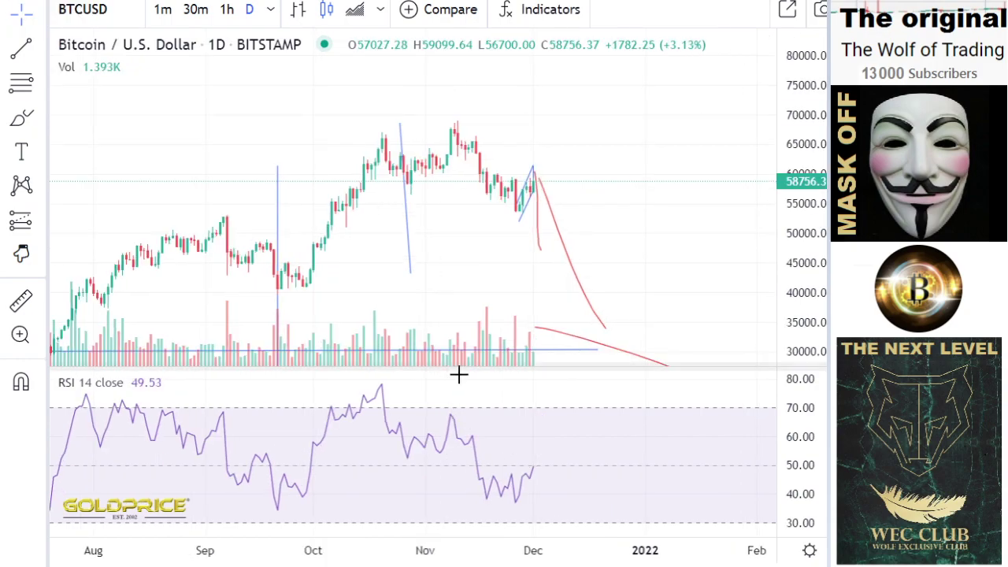
Step: Shrink the RSI pane on the daily BTCUSD chart to enlarge the price pane and review the drawn decline curves
{"action": "left_click_drag", "start_coordinate": [462, 378], "coordinate": [477, 474]}
{"action": "scroll", "coordinate": [562, 404], "scroll_direction": "down", "scroll_amount": 4}
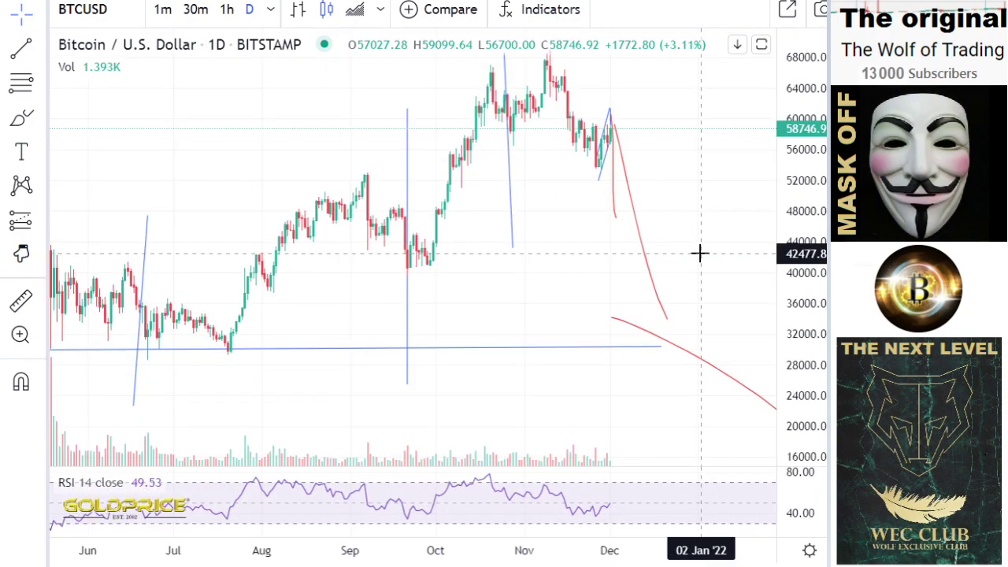
{"action": "scroll", "coordinate": [727, 389], "scroll_direction": "down", "scroll_amount": 2}
{"action": "left_click_drag", "start_coordinate": [728, 389], "coordinate": [569, 384]}
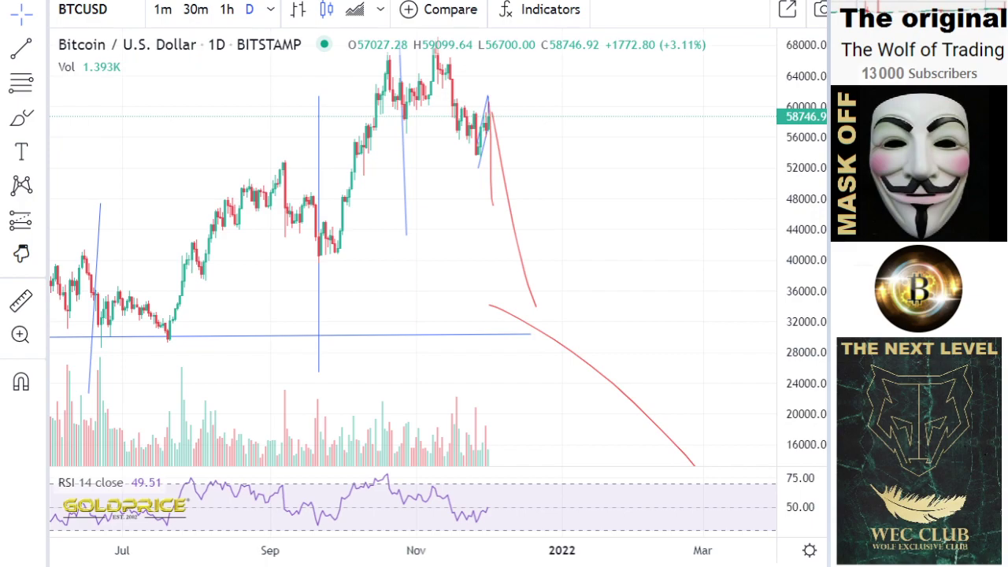
{"action": "left_click_drag", "start_coordinate": [813, 217], "coordinate": [817, 264]}
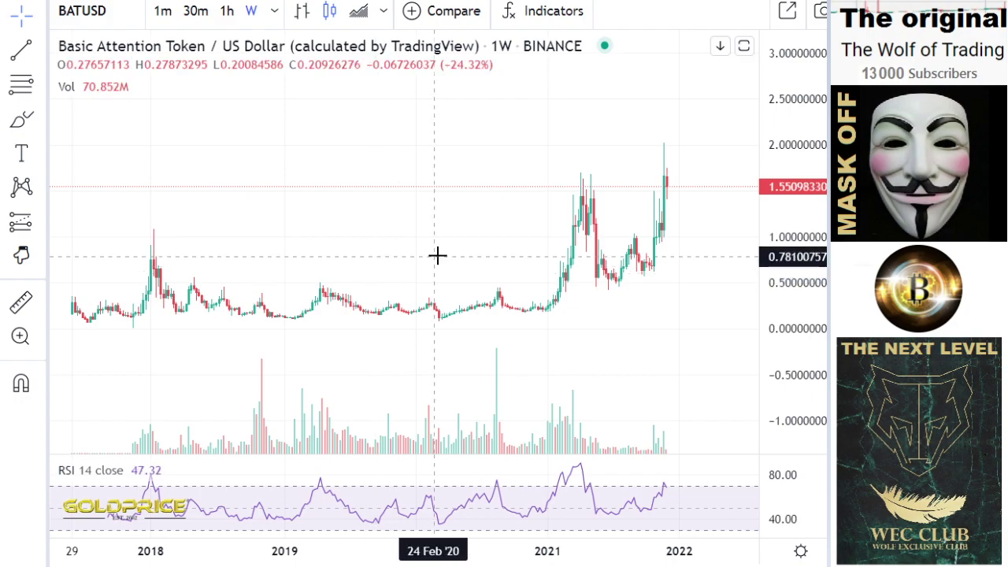
Step: On the weekly BATUSD chart, brush a stepped falling path from the latest candle at about 1.70 down to about 0.14
{"action": "scroll", "coordinate": [540, 250], "scroll_direction": "up", "scroll_amount": 5}
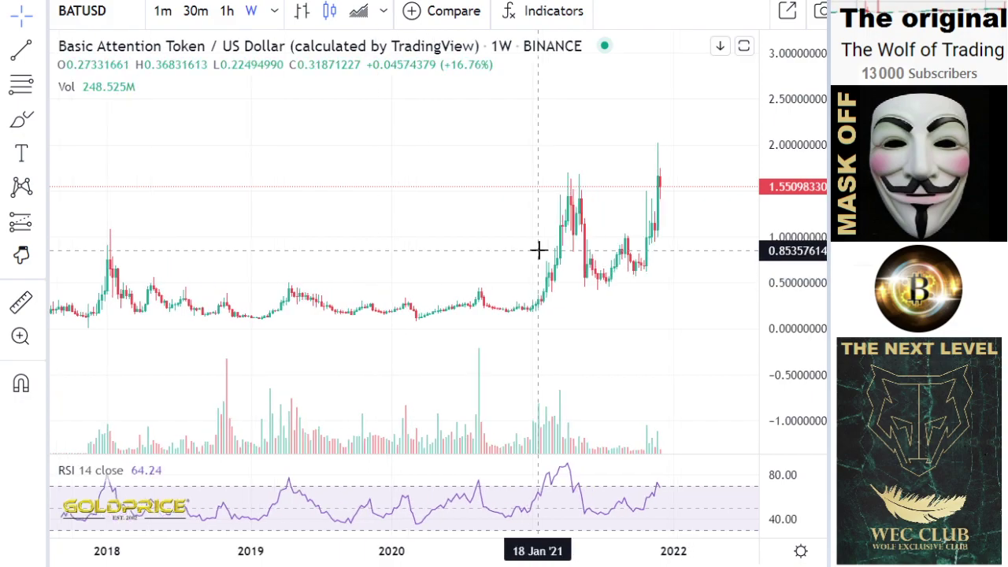
{"action": "scroll", "coordinate": [541, 249], "scroll_direction": "up", "scroll_amount": 2}
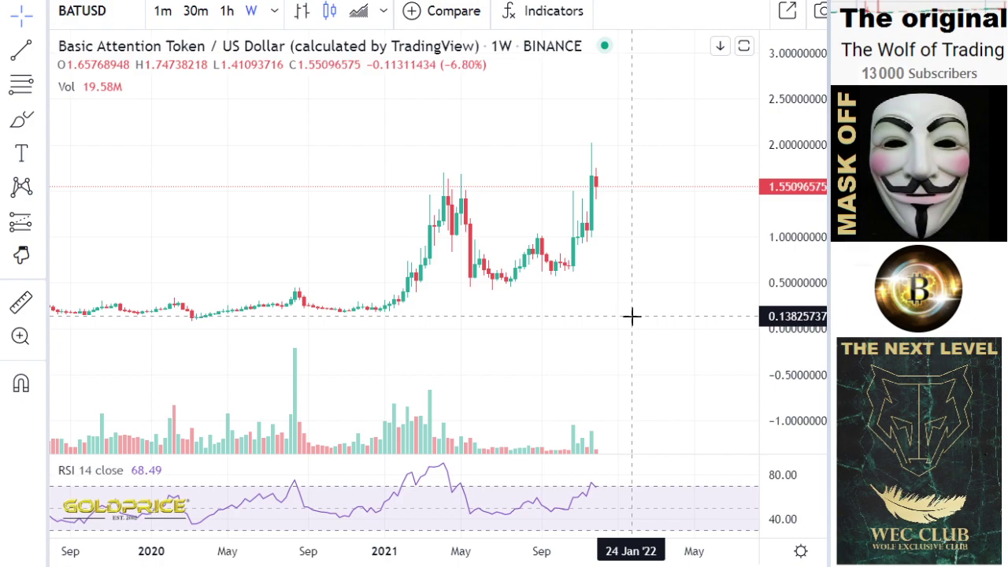
{"action": "left_click", "coordinate": [40, 120]}
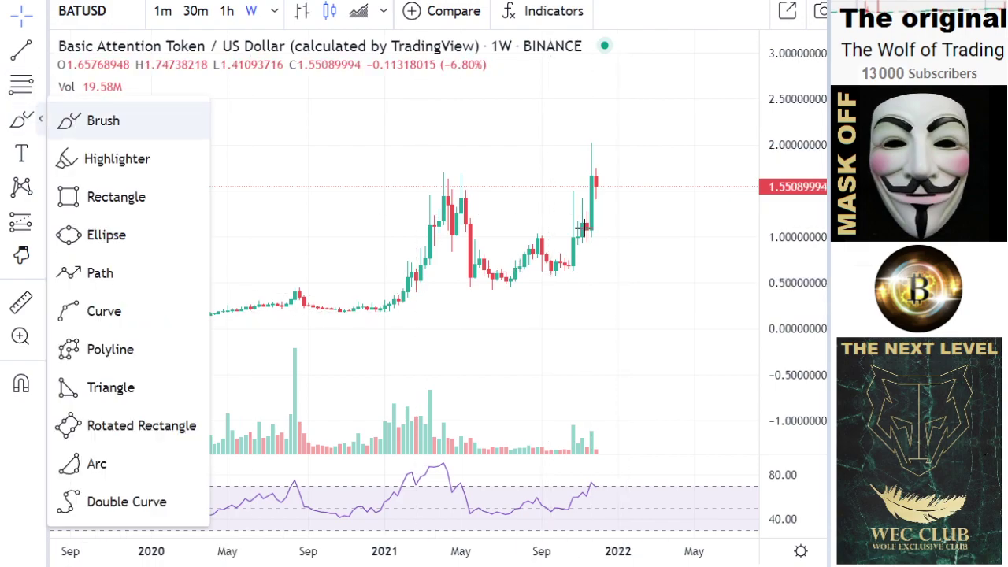
{"action": "left_click", "coordinate": [103, 120]}
{"action": "mouse_move", "coordinate": [601, 168]}
{"action": "left_mouse_down"}
{"action": "mouse_move", "coordinate": [609, 231]}
{"action": "mouse_move", "coordinate": [621, 228]}
{"action": "mouse_move", "coordinate": [641, 316]}
{"action": "left_mouse_up"}
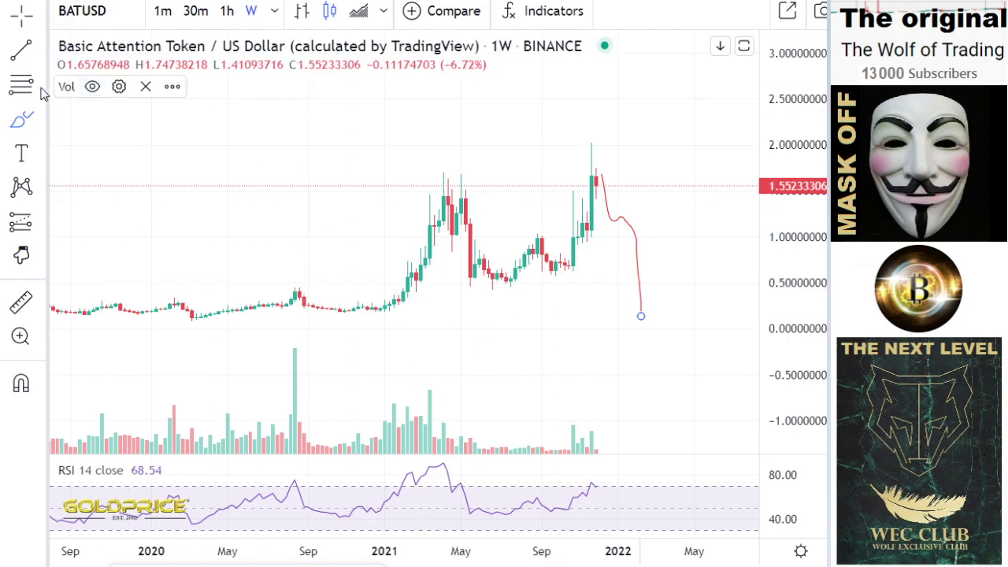
Step: Brush one arc over the spring 2021 peak and another over the late 2021 peak to mark a double top
{"action": "left_click", "coordinate": [428, 180]}
{"action": "left_click_drag", "start_coordinate": [422, 185], "coordinate": [479, 177]}
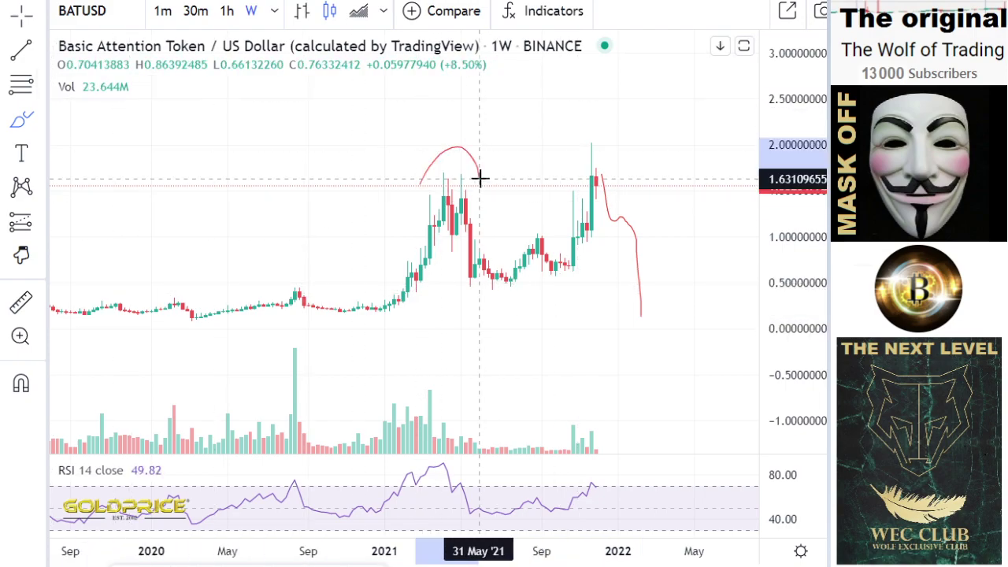
{"action": "mouse_move", "coordinate": [542, 157]}
{"action": "left_mouse_down"}
{"action": "mouse_move", "coordinate": [619, 137]}
{"action": "mouse_move", "coordinate": [623, 166]}
{"action": "left_mouse_up"}
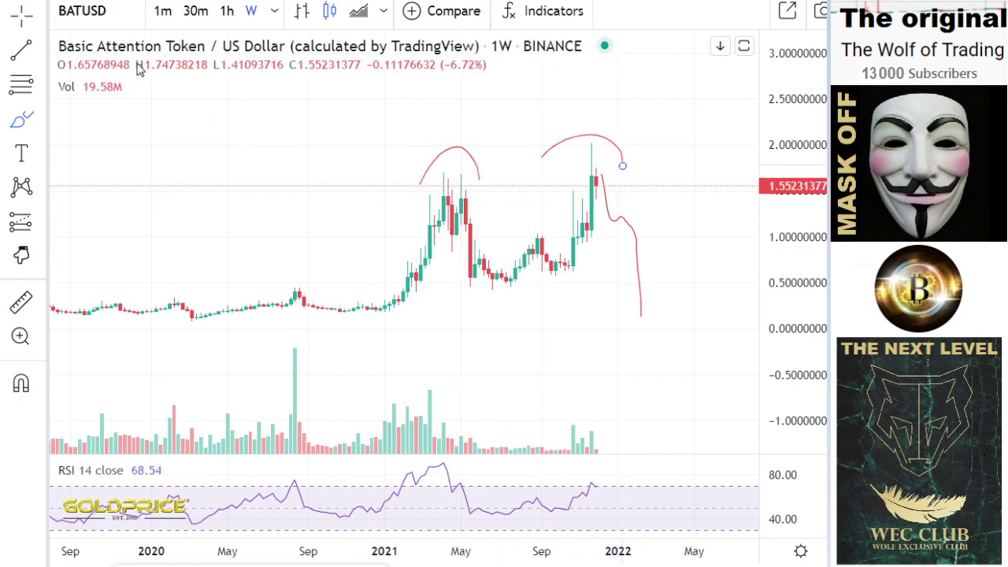
Step: Switch the BATUSD chart to the 3 hours interval and expand its price scale around the late November rally
{"action": "left_click", "coordinate": [274, 11]}
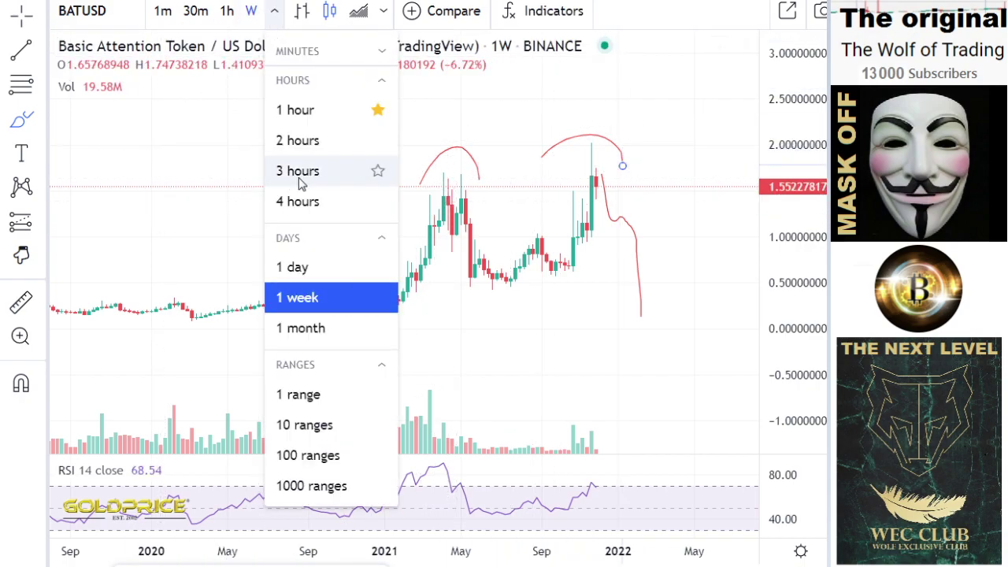
{"action": "left_click", "coordinate": [295, 171]}
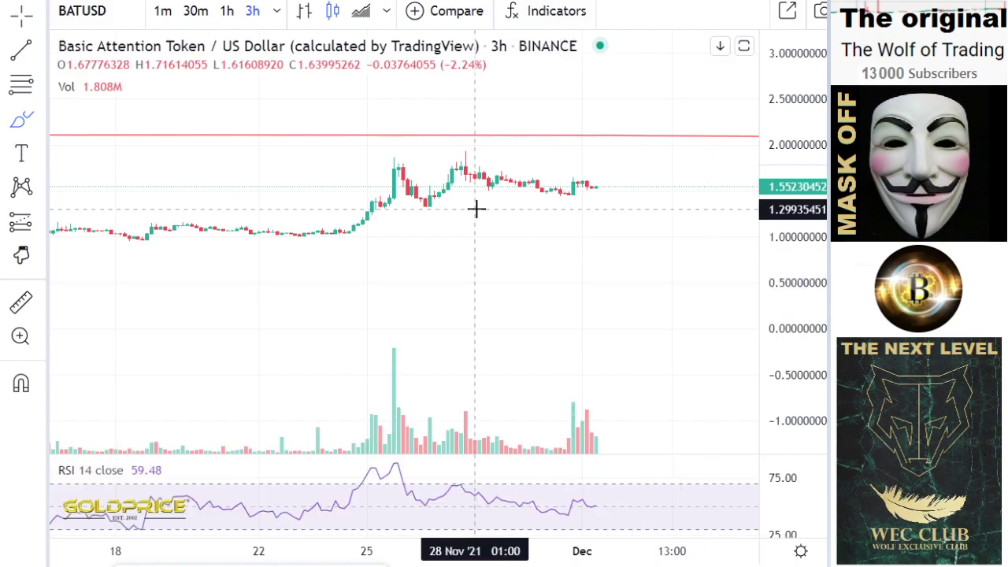
{"action": "scroll", "coordinate": [477, 208], "scroll_direction": "down", "scroll_amount": 6}
{"action": "scroll", "coordinate": [477, 207], "scroll_direction": "down", "scroll_amount": 5}
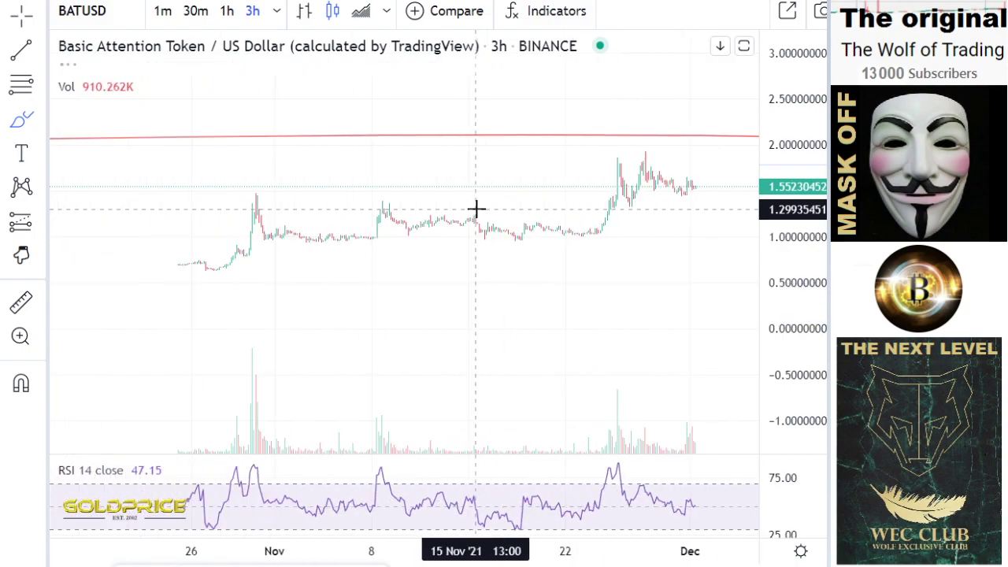
{"action": "left_click_drag", "start_coordinate": [793, 349], "coordinate": [794, 180]}
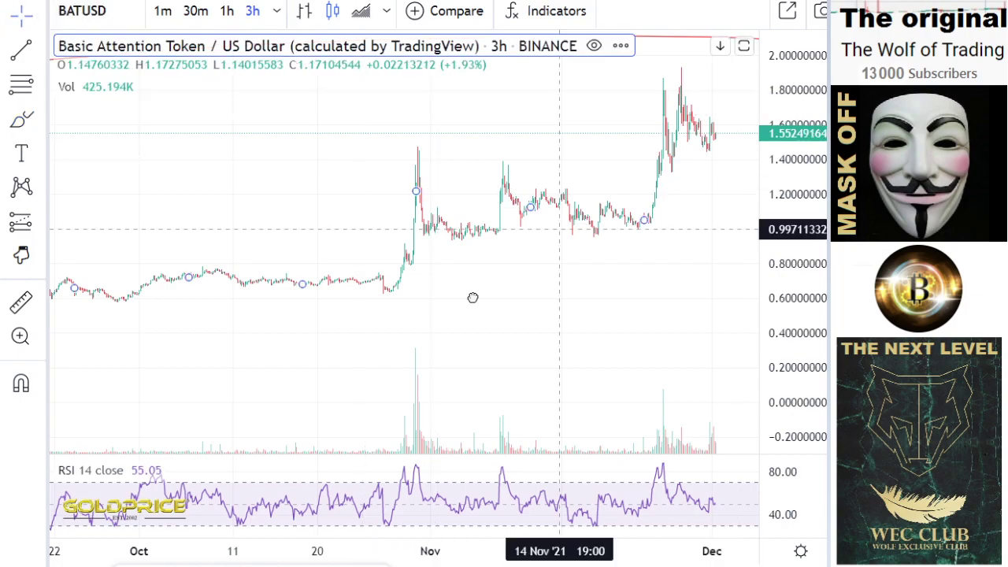
{"action": "left_click_drag", "start_coordinate": [472, 295], "coordinate": [333, 363]}
{"action": "scroll", "coordinate": [602, 286], "scroll_direction": "up", "scroll_amount": 3}
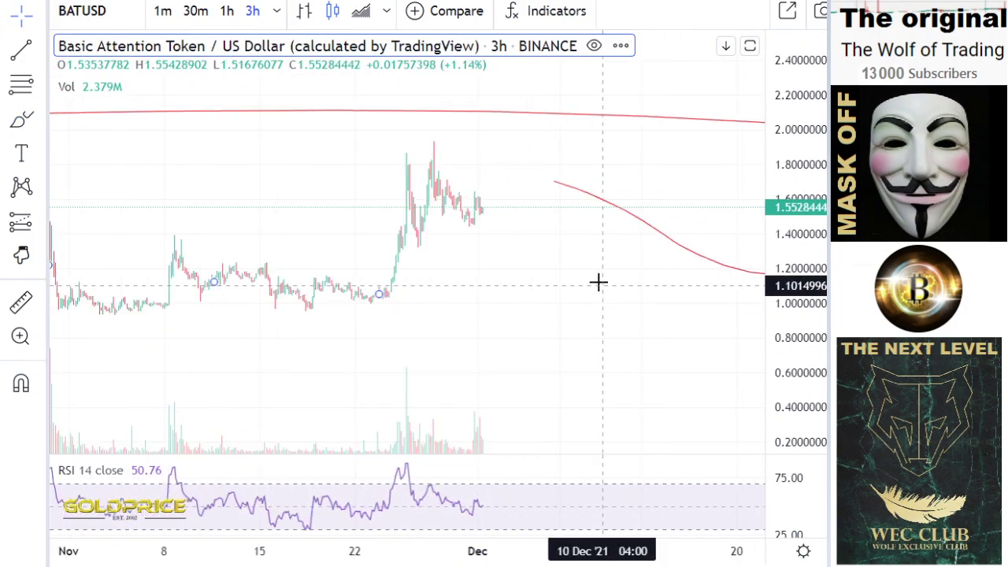
Step: Draw a rising trend line under the rally from about 1.04 on 24 Nov '21 to about 1.80 on 02 Dec '21
{"action": "left_click", "coordinate": [41, 50]}
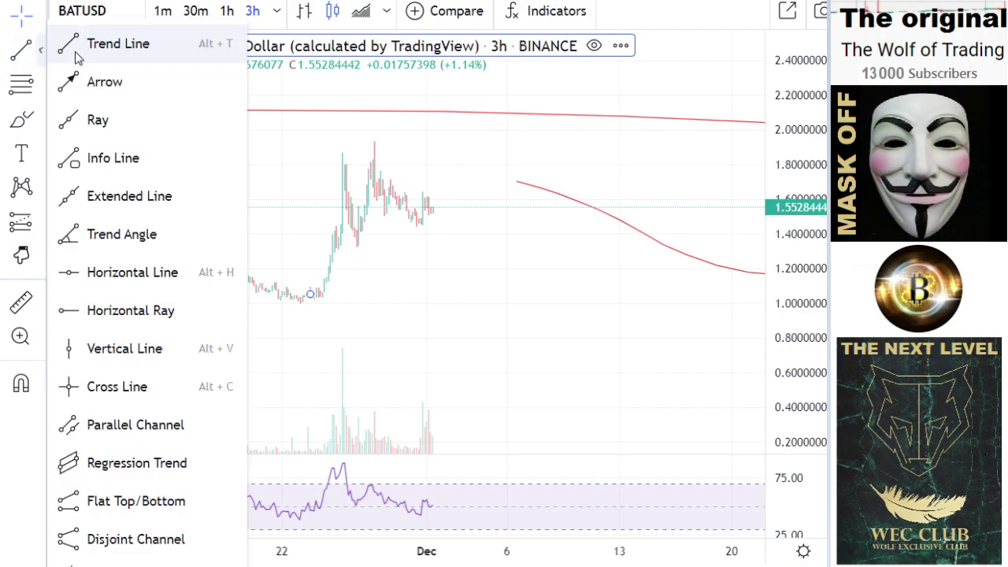
{"action": "left_click", "coordinate": [87, 46]}
{"action": "left_click", "coordinate": [324, 296]}
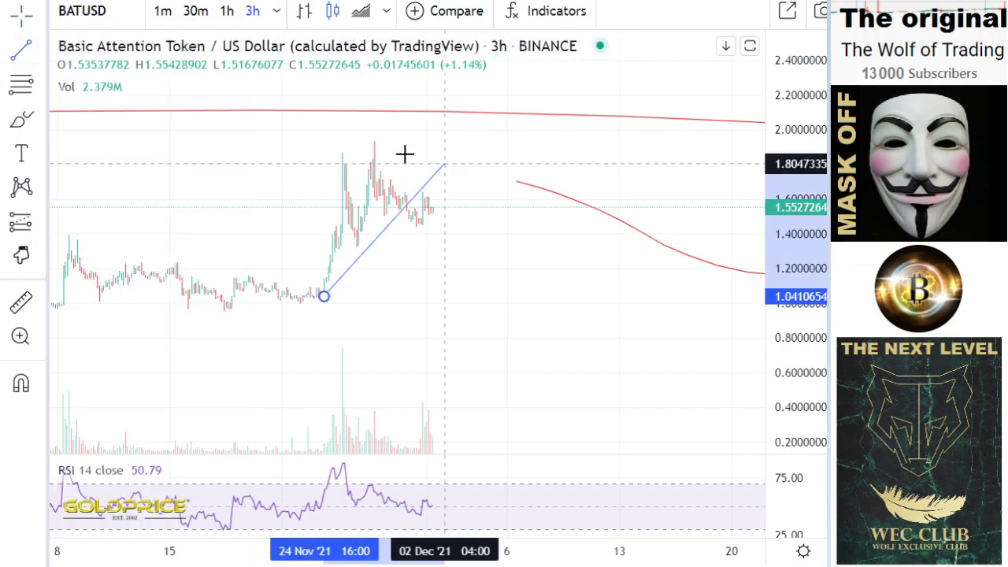
{"action": "left_click", "coordinate": [445, 164]}
Step: Draw an upper trend line over the rally's peaks from about 1.37 on 19 Nov '21 to about 2.11 on 30 Nov '21
{"action": "left_click", "coordinate": [40, 49]}
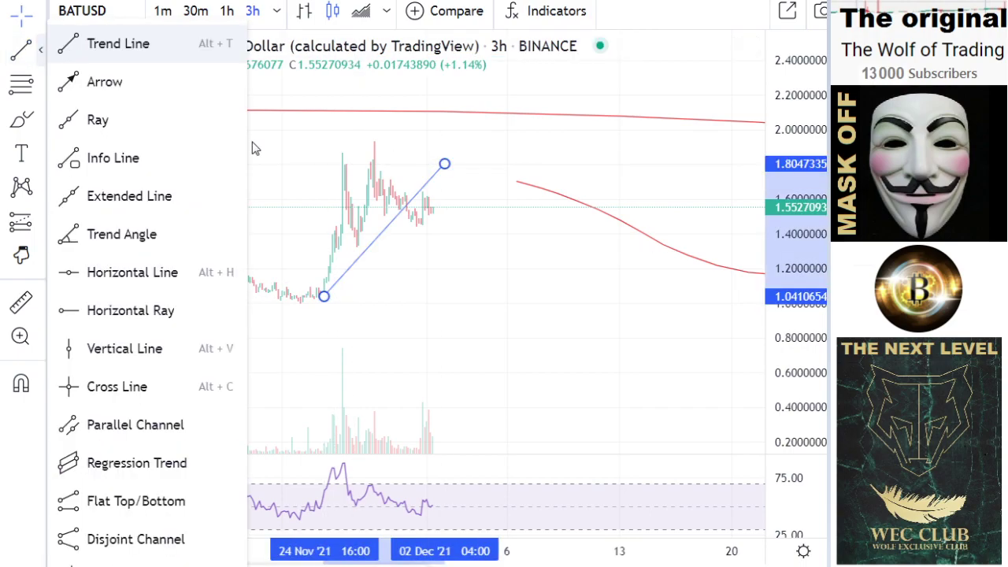
{"action": "left_click", "coordinate": [118, 44]}
{"action": "left_click", "coordinate": [248, 238]}
{"action": "left_click", "coordinate": [416, 110]}
Step: Draw a vertical trend line segment at 01 Dec '21 19:00 from about 1.54 up to the lower channel line at about 1.78
{"action": "scroll", "coordinate": [451, 251], "scroll_direction": "down", "scroll_amount": 1}
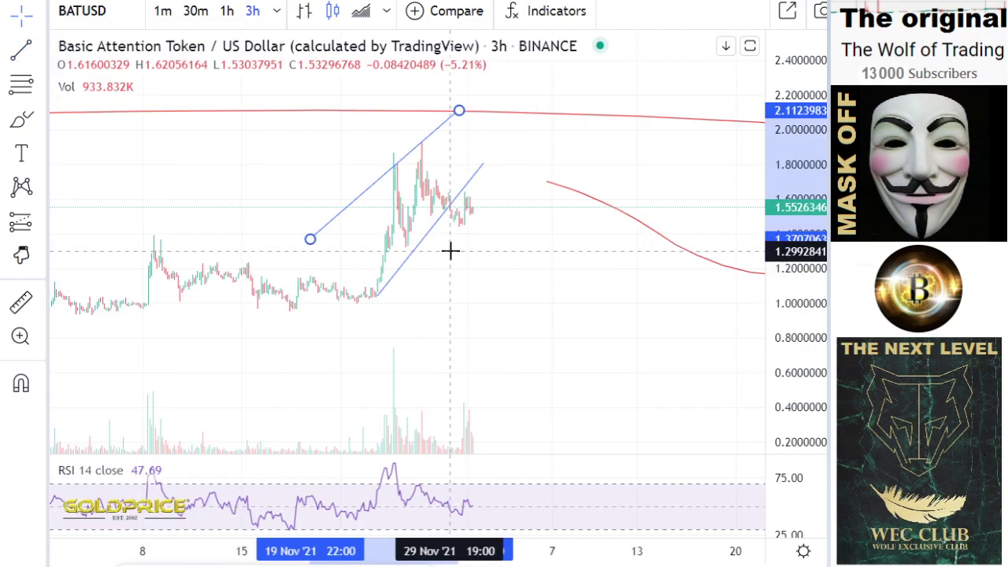
{"action": "scroll", "coordinate": [451, 251], "scroll_direction": "up", "scroll_amount": 1}
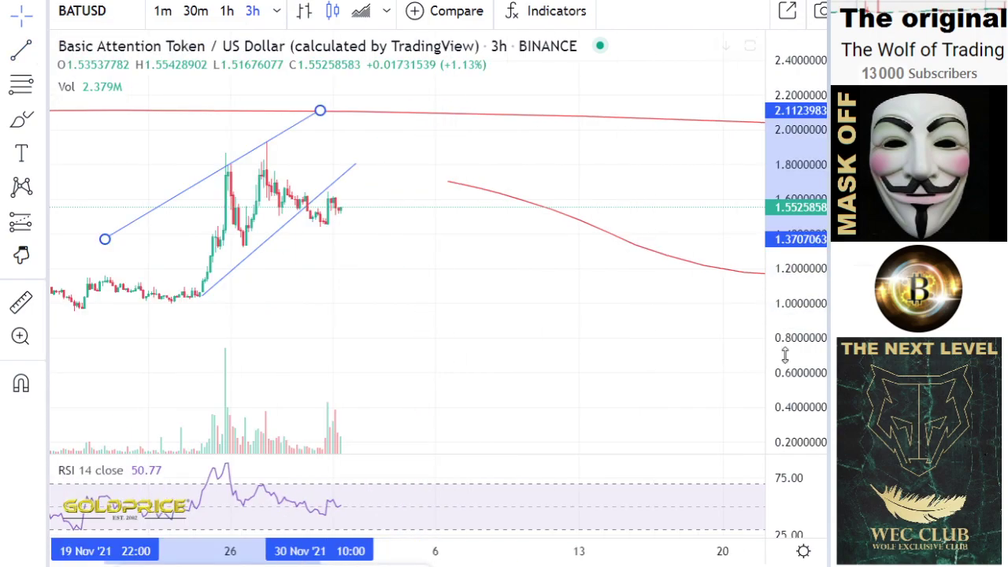
{"action": "left_click_drag", "start_coordinate": [785, 355], "coordinate": [786, 370]}
{"action": "left_click", "coordinate": [40, 49]}
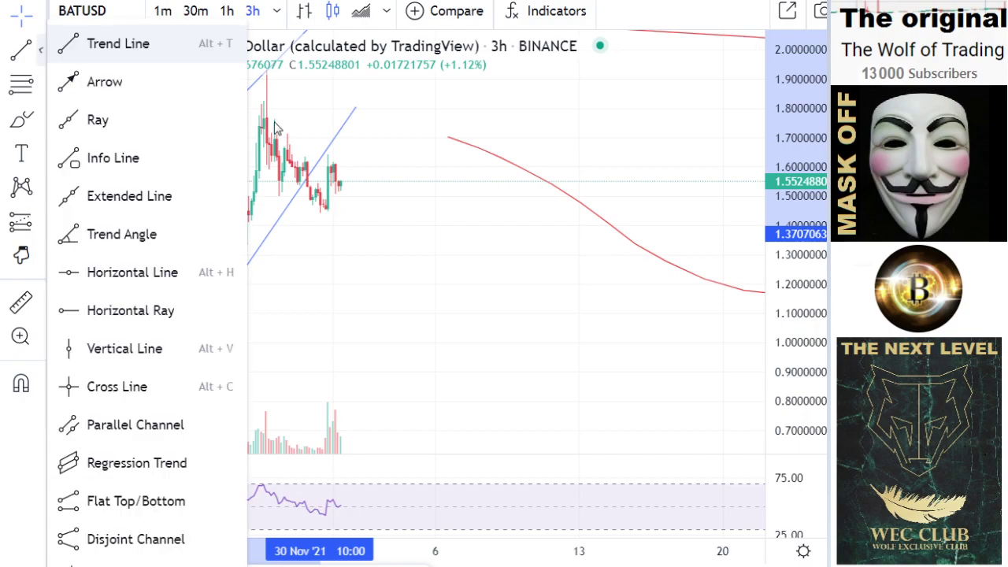
{"action": "left_click", "coordinate": [348, 184]}
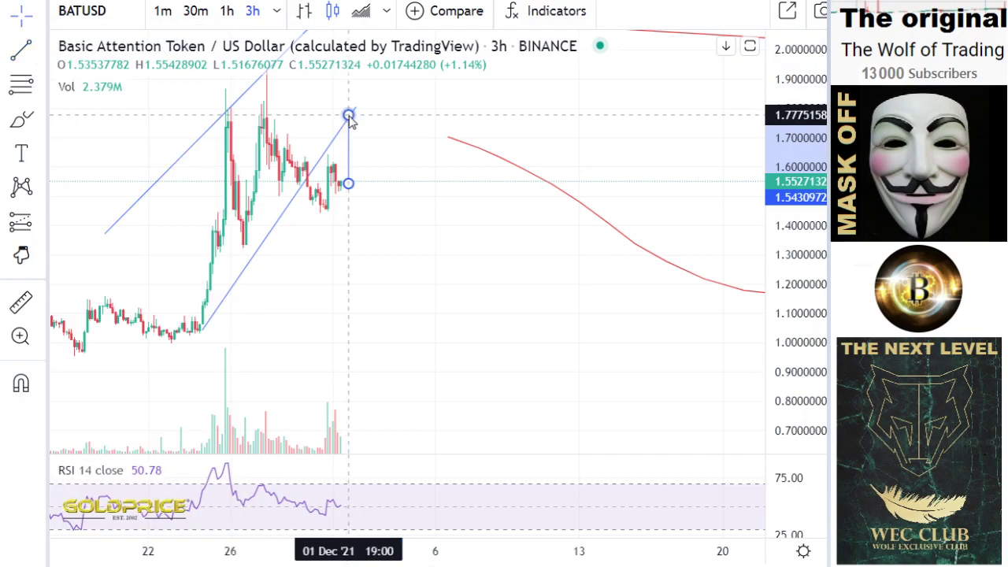
{"action": "left_click", "coordinate": [348, 115]}
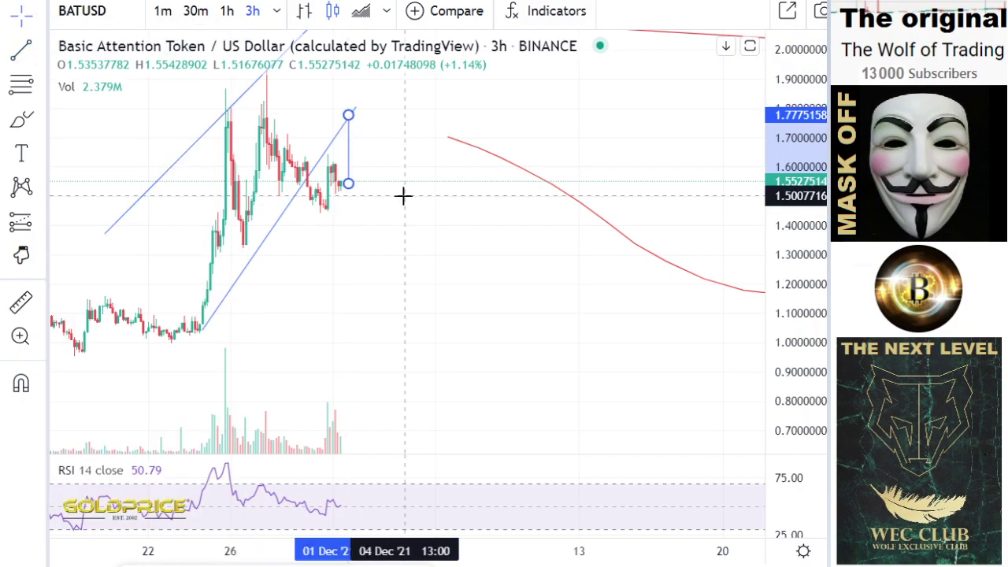
{"action": "scroll", "coordinate": [403, 197], "scroll_direction": "down", "scroll_amount": 2}
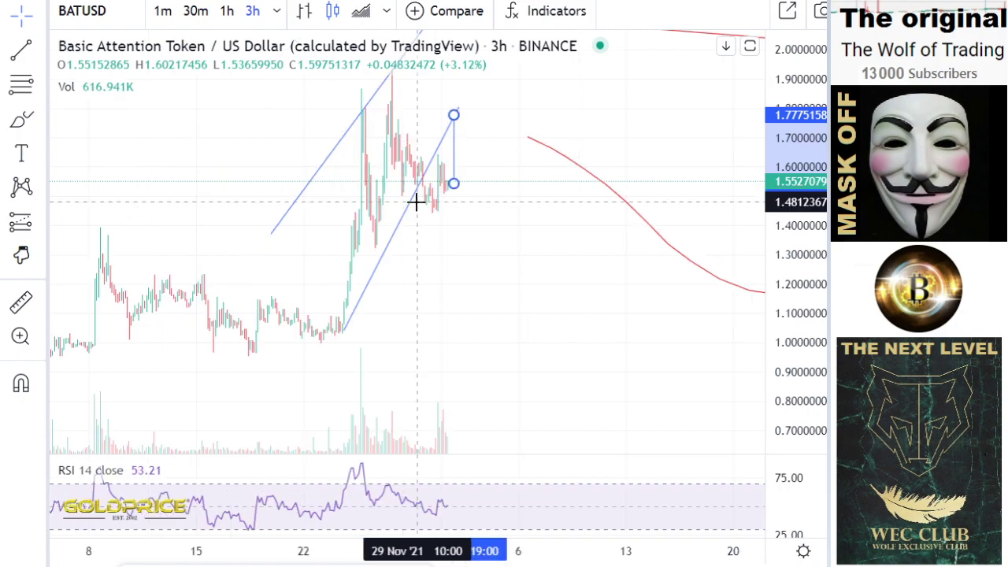
{"action": "scroll", "coordinate": [416, 202], "scroll_direction": "down", "scroll_amount": 2}
{"action": "left_click_drag", "start_coordinate": [794, 189], "coordinate": [680, 308]}
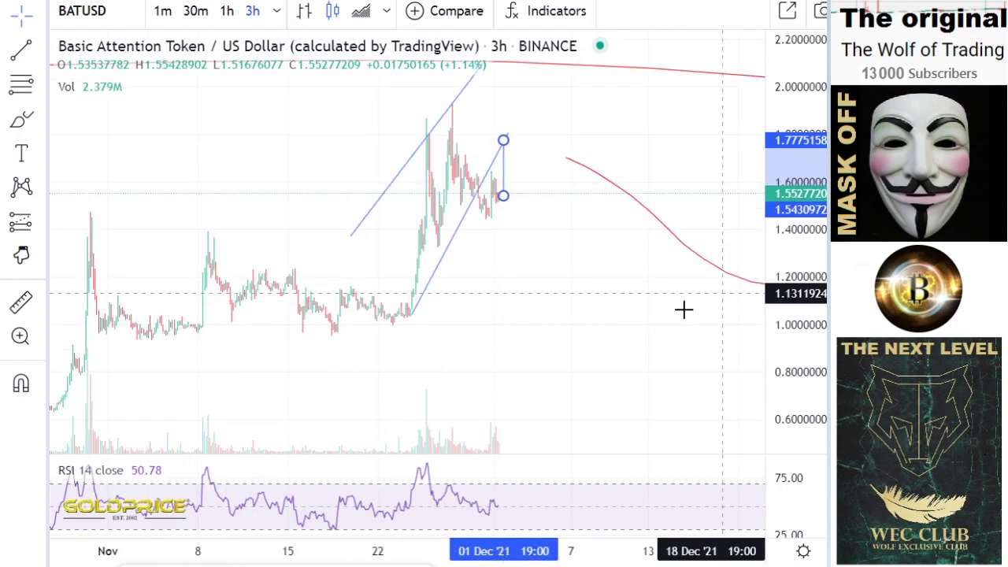
Step: Brush a projected drop beside the latest candles from about 1.58 on 02 Dec '21 to about 1.13 on 03 Dec '21
{"action": "scroll", "coordinate": [577, 292], "scroll_direction": "down", "scroll_amount": 2}
{"action": "left_click", "coordinate": [104, 148]}
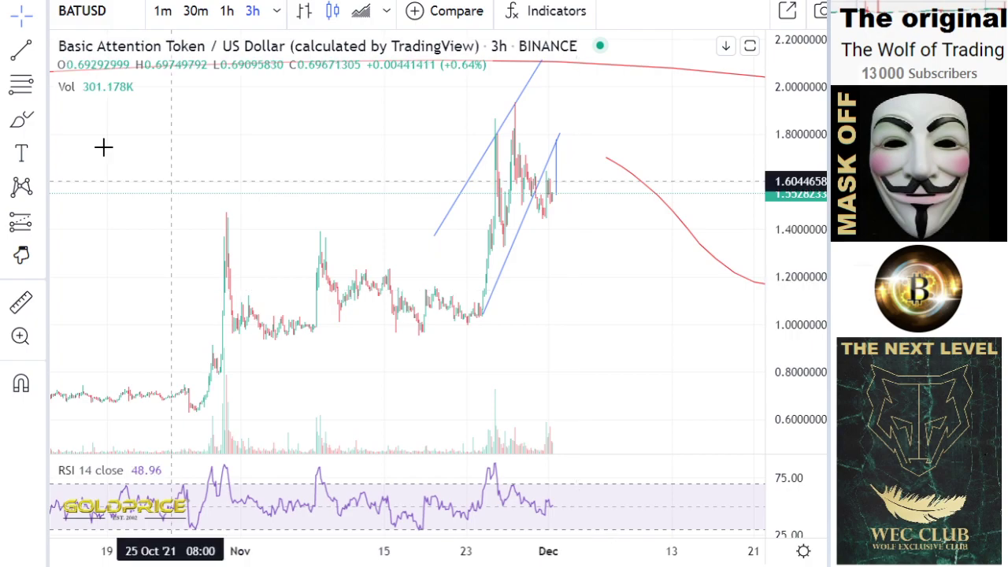
{"action": "left_click", "coordinate": [33, 120]}
{"action": "left_click", "coordinate": [98, 120]}
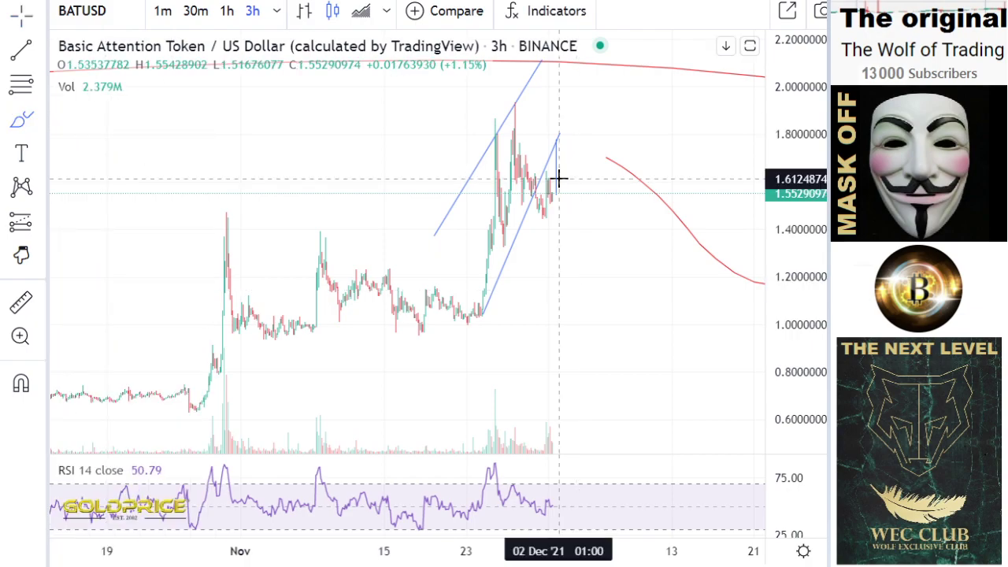
{"action": "mouse_move", "coordinate": [558, 180]}
{"action": "left_mouse_down"}
{"action": "mouse_move", "coordinate": [574, 223]}
{"action": "mouse_move", "coordinate": [571, 293]}
{"action": "left_mouse_up"}
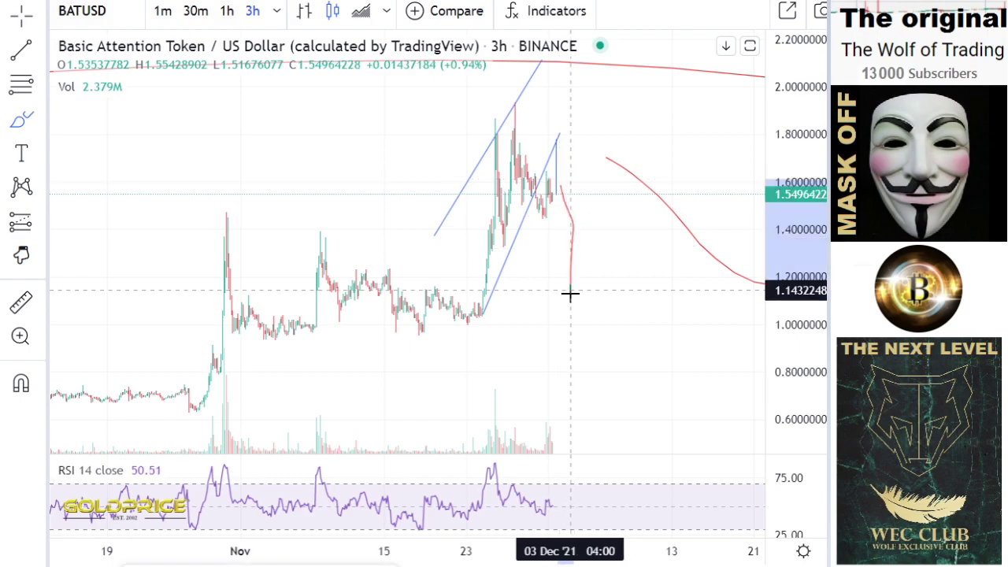
Step: Draw a rising trend line under the lows from about 0.63 on 27 Oct '21 to about 1.27 on 10 Dec '21
{"action": "left_click", "coordinate": [40, 49]}
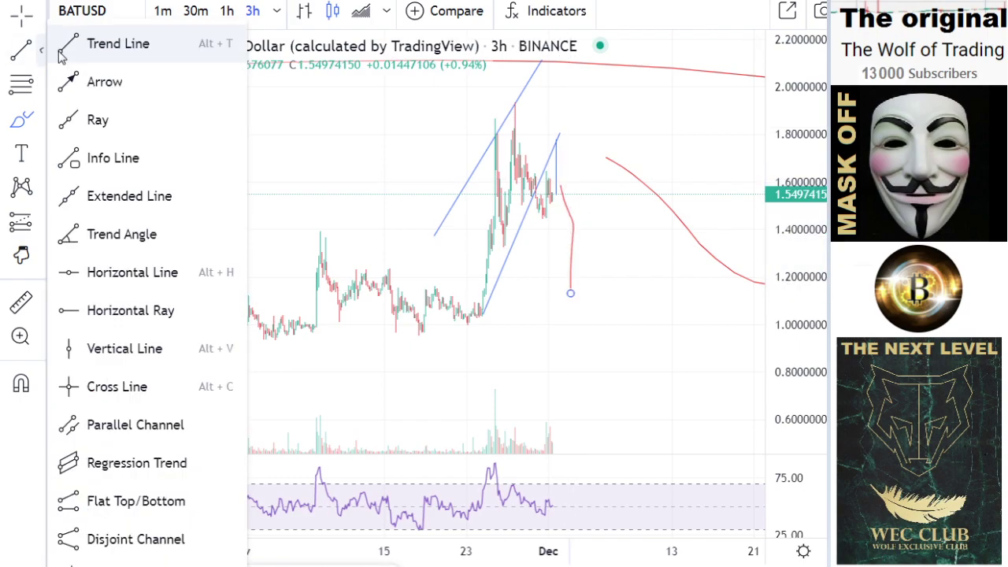
{"action": "left_click", "coordinate": [114, 40]}
{"action": "left_click", "coordinate": [189, 412]}
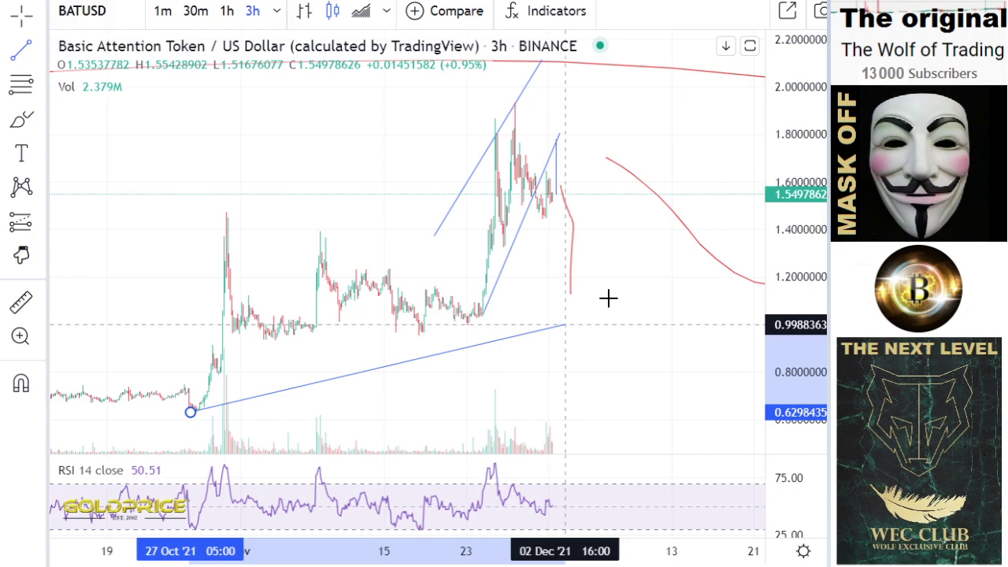
{"action": "left_click", "coordinate": [648, 259]}
Step: Draw an upper channel trend line over the peaks from about 1.35 on 24 Oct '21 to about 1.93 on 10 Dec '21
{"action": "left_click", "coordinate": [40, 49]}
{"action": "left_click", "coordinate": [95, 43]}
{"action": "left_click", "coordinate": [157, 239]}
{"action": "left_click", "coordinate": [641, 103]}
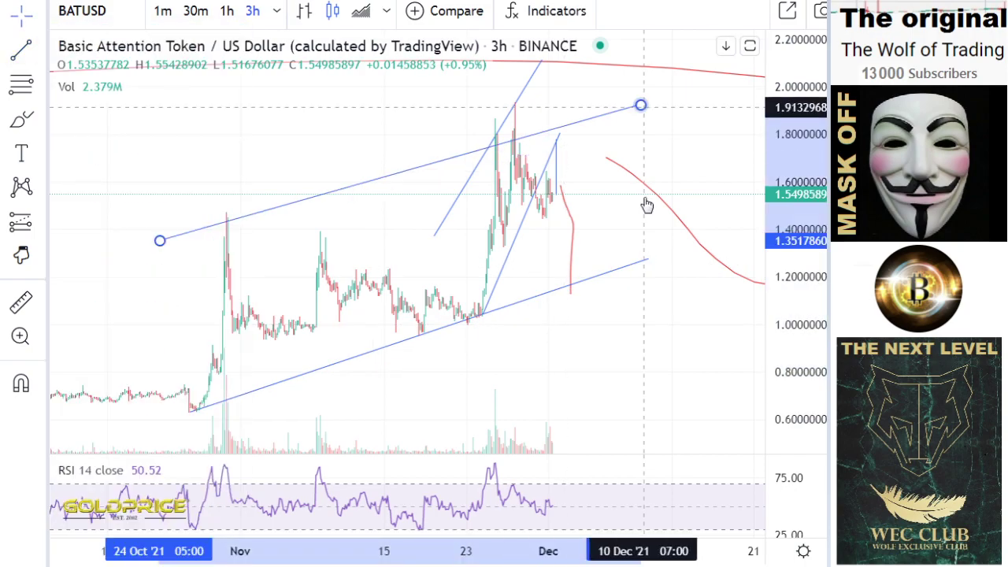
Step: Brush a continuation of the projected drop: a short rebound from about 1.13 to the lower channel line and a steep fall to about 0.50
{"action": "scroll", "coordinate": [571, 349], "scroll_direction": "down", "scroll_amount": 3}
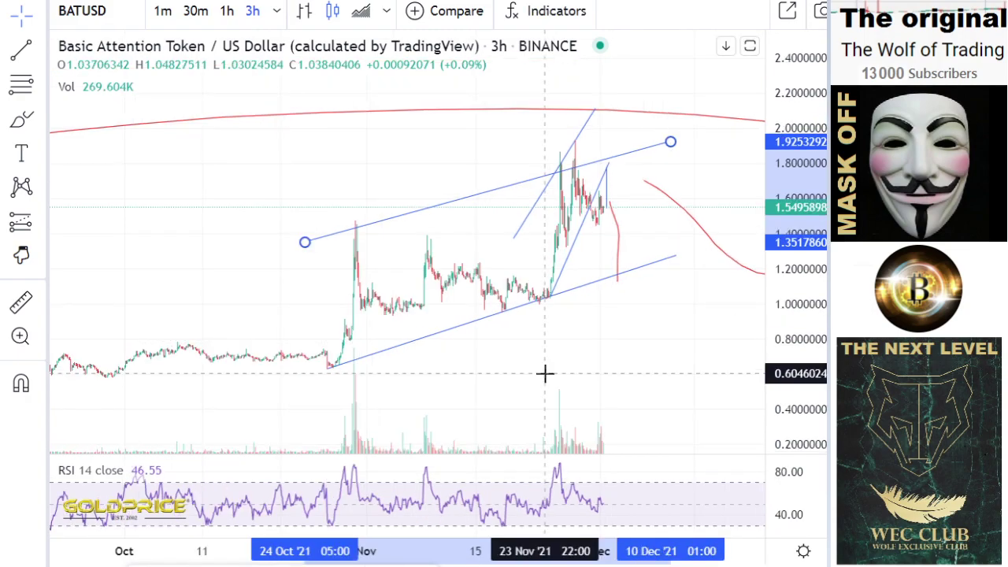
{"action": "scroll", "coordinate": [544, 374], "scroll_direction": "down", "scroll_amount": 1}
{"action": "scroll", "coordinate": [544, 375], "scroll_direction": "left", "scroll_amount": 3}
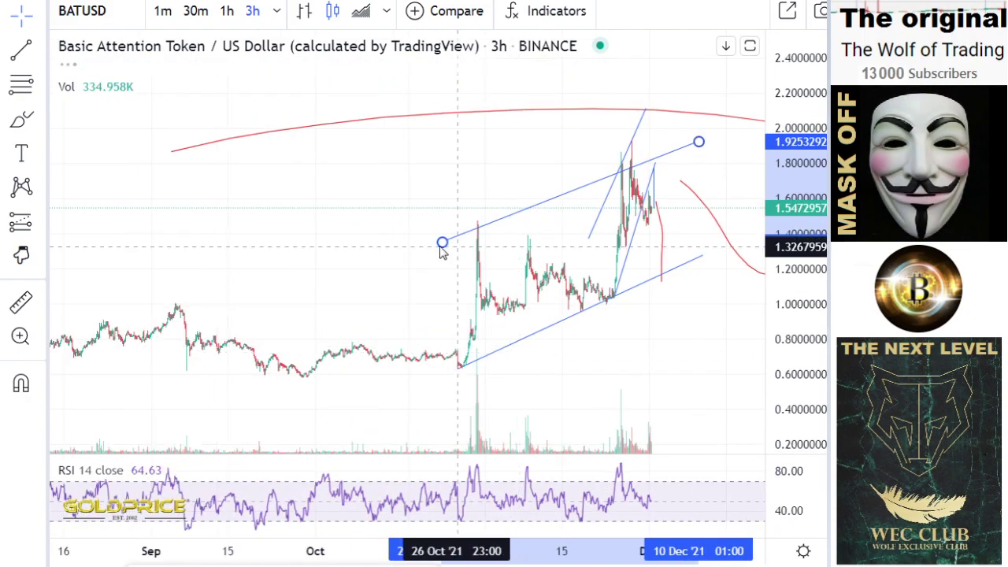
{"action": "left_click", "coordinate": [40, 15]}
{"action": "left_click", "coordinate": [102, 91]}
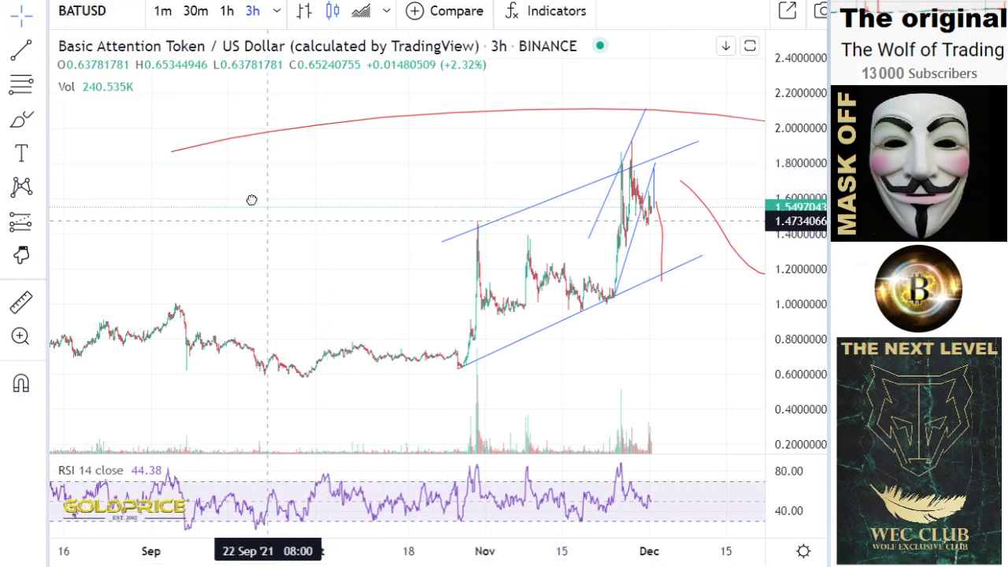
{"action": "left_click_drag", "start_coordinate": [251, 200], "coordinate": [207, 169]}
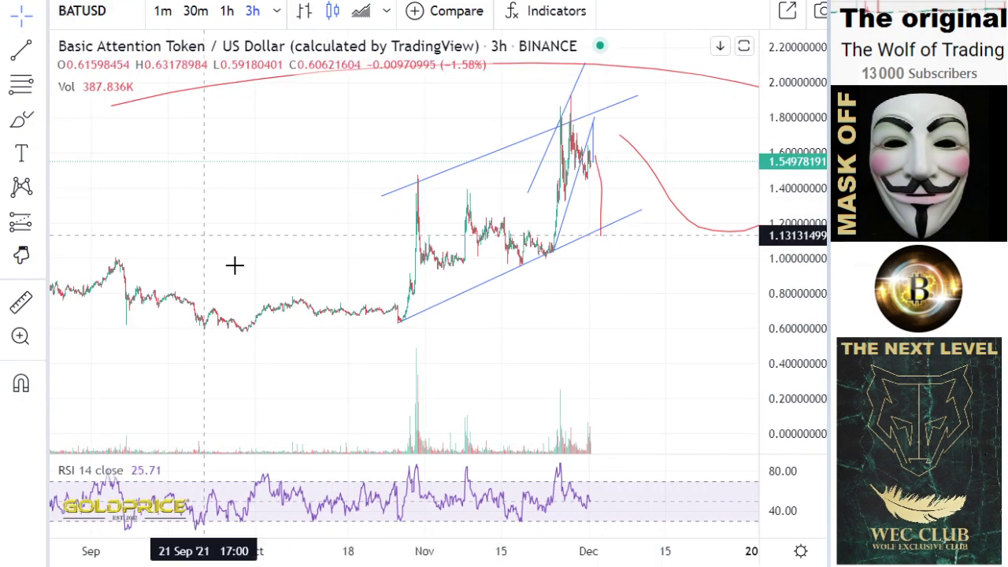
{"action": "left_click", "coordinate": [39, 119]}
{"action": "left_click", "coordinate": [88, 122]}
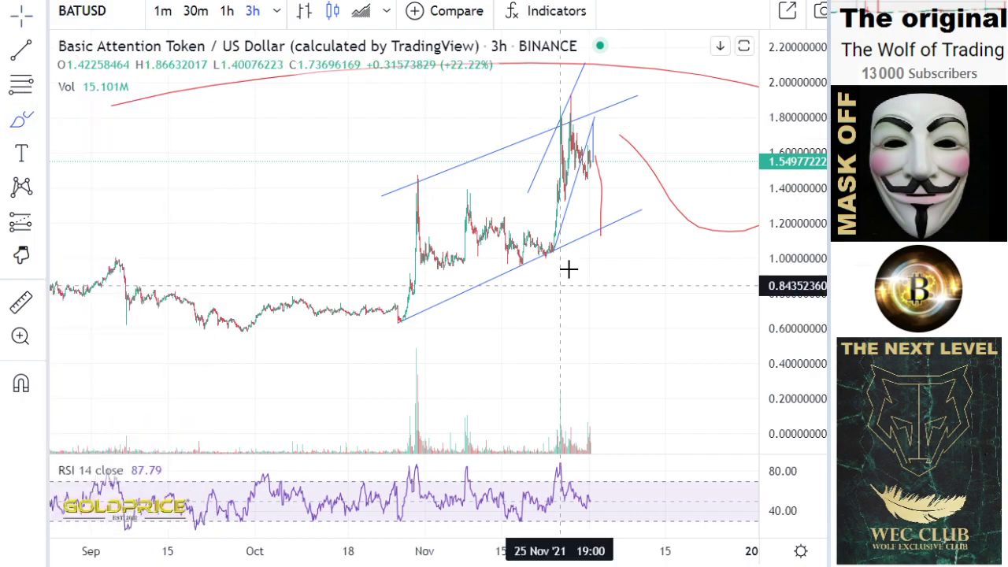
{"action": "mouse_move", "coordinate": [601, 236]}
{"action": "left_mouse_down"}
{"action": "mouse_move", "coordinate": [612, 209]}
{"action": "mouse_move", "coordinate": [622, 256]}
{"action": "left_mouse_up"}
{"action": "left_click_drag", "start_coordinate": [629, 334], "coordinate": [633, 344]}
Step: Switch the BATUSD chart to the 1 day interval and frame the two 2021 peaks with the projected drop
{"action": "scroll", "coordinate": [599, 340], "scroll_direction": "down", "scroll_amount": 1}
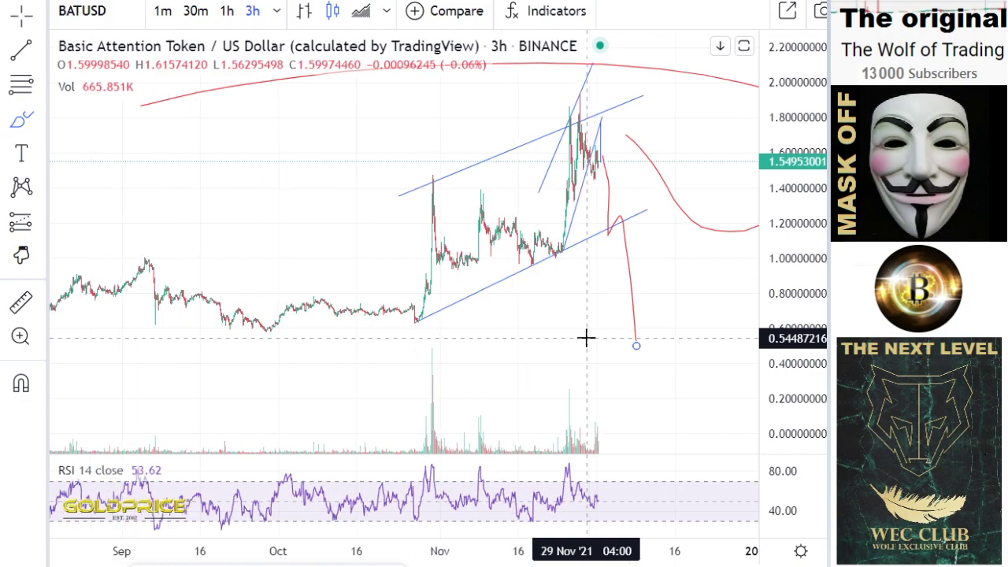
{"action": "scroll", "coordinate": [575, 335], "scroll_direction": "down", "scroll_amount": 2}
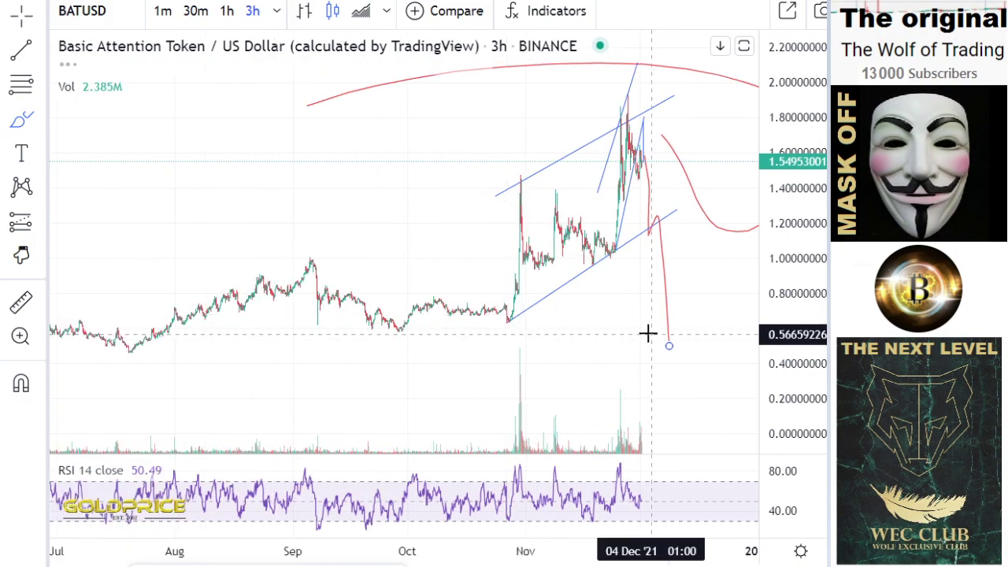
{"action": "left_click", "coordinate": [275, 11]}
{"action": "left_click", "coordinate": [315, 276]}
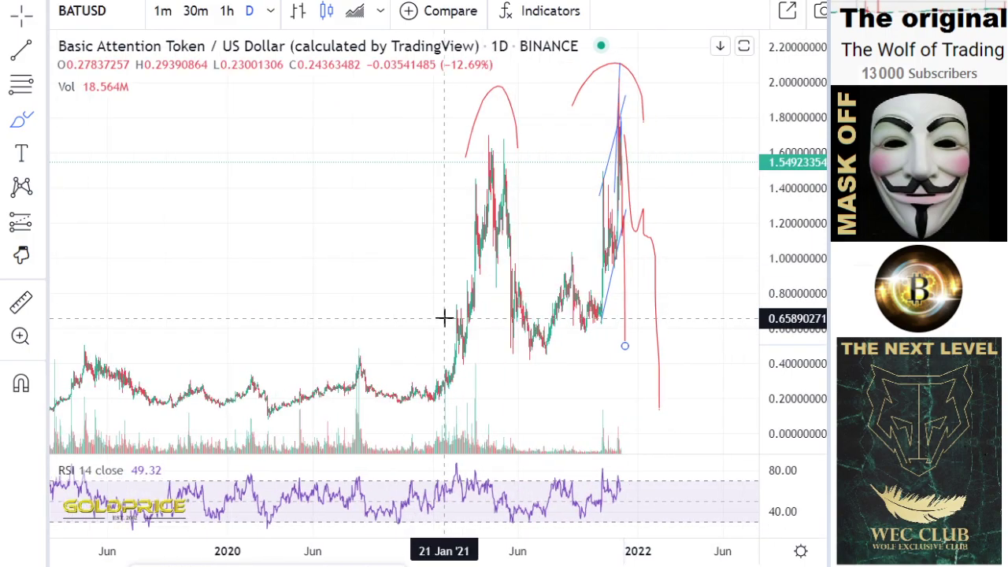
{"action": "scroll", "coordinate": [445, 323], "scroll_direction": "up", "scroll_amount": 2}
{"action": "scroll", "coordinate": [551, 366], "scroll_direction": "up", "scroll_amount": 1}
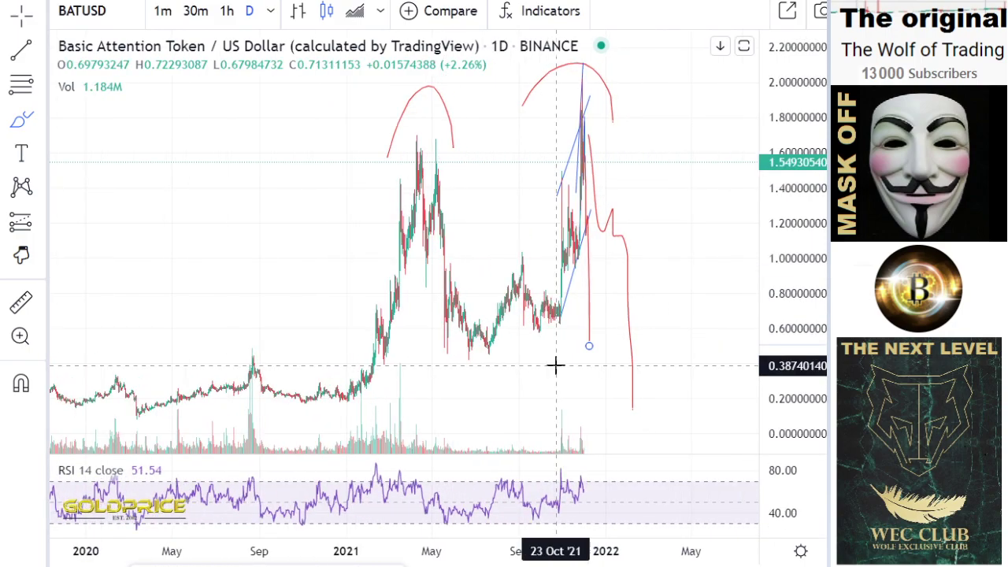
{"action": "scroll", "coordinate": [556, 365], "scroll_direction": "up", "scroll_amount": 2}
{"action": "scroll", "coordinate": [441, 331], "scroll_direction": "up", "scroll_amount": 2}
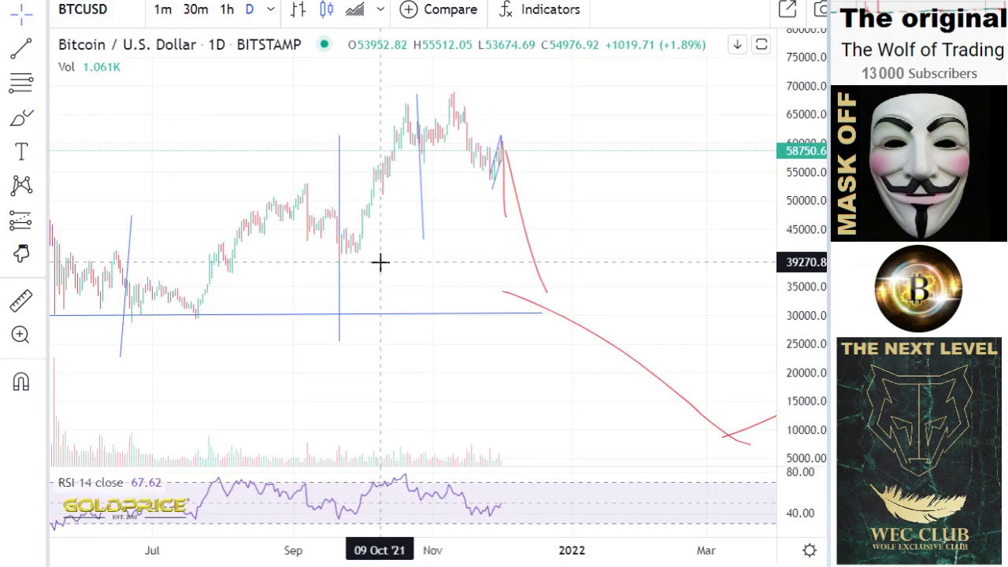
Step: Switch to the daily BTCUSD chart and examine the autumn 2021 price action and its projected decline for comparison
{"action": "scroll", "coordinate": [386, 267], "scroll_direction": "down", "scroll_amount": 3}
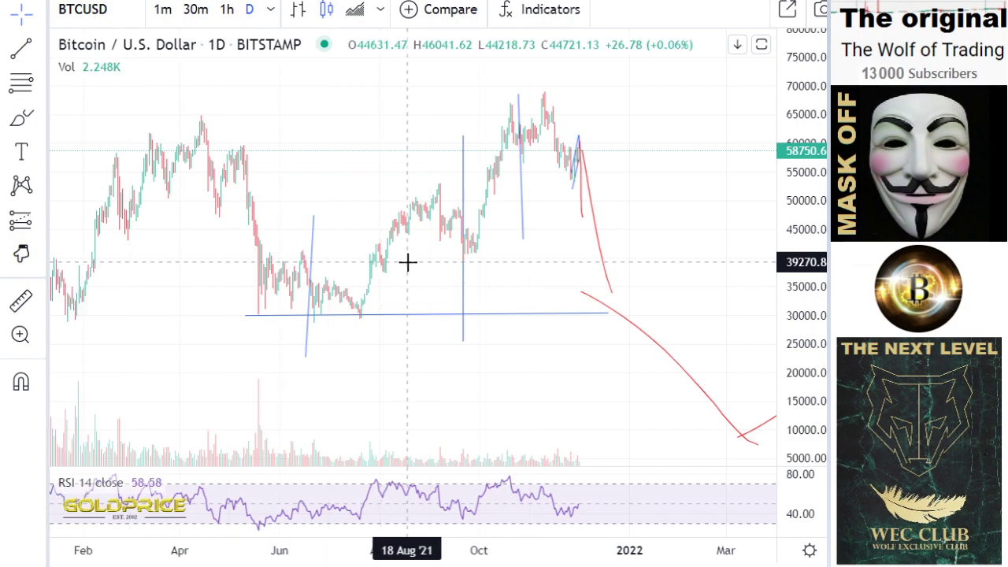
{"action": "scroll", "coordinate": [407, 262], "scroll_direction": "up", "scroll_amount": 5}
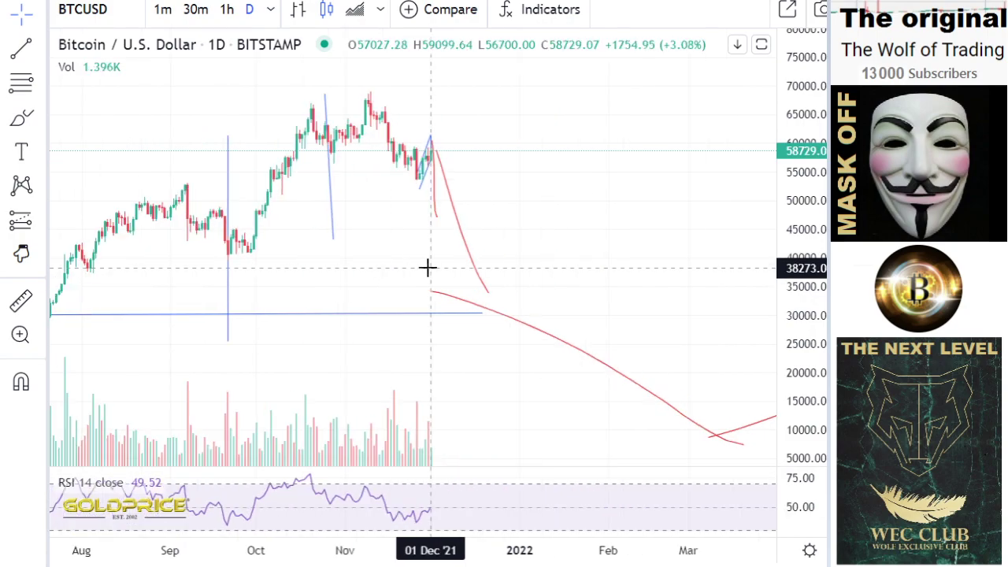
{"action": "scroll", "coordinate": [427, 268], "scroll_direction": "up", "scroll_amount": 1}
{"action": "left_click", "coordinate": [39, 21]}
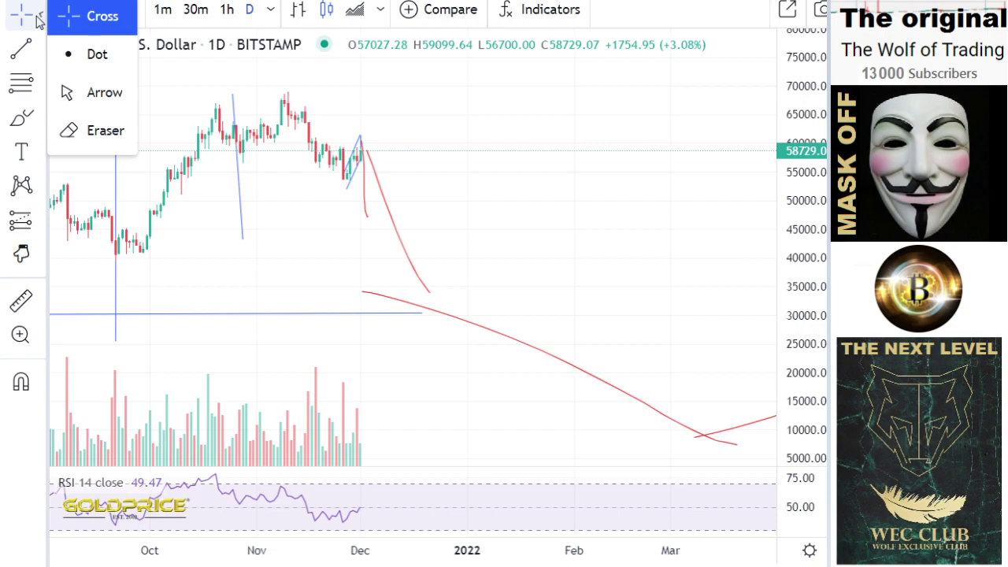
{"action": "scroll", "coordinate": [517, 304], "scroll_direction": "up", "scroll_amount": 3}
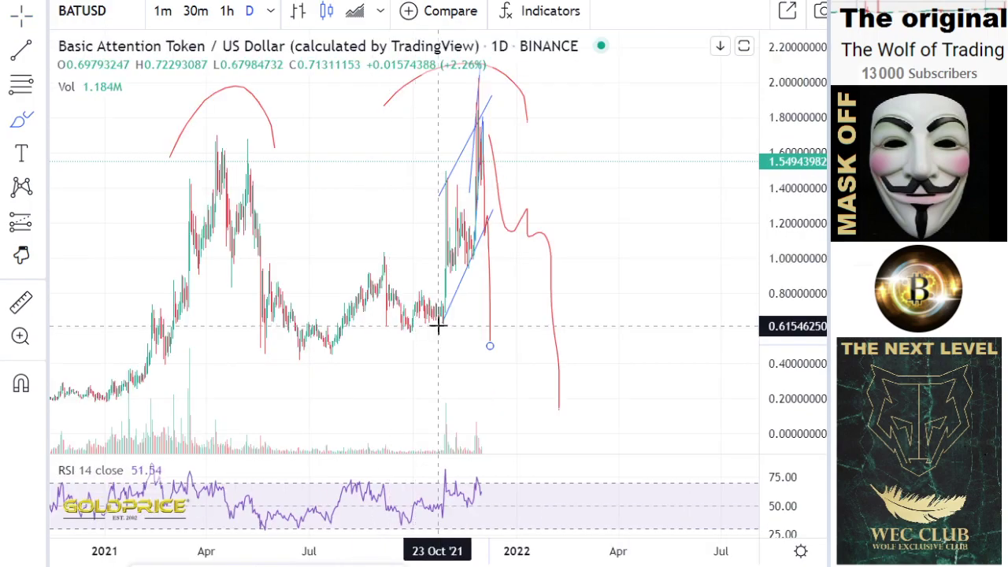
Step: Return to the daily BATUSD chart and draw a support trend line from about 0.47 on 30 Jan '21 to about 0.51 on 23 Apr '22
{"action": "key", "text": "alt+t"}
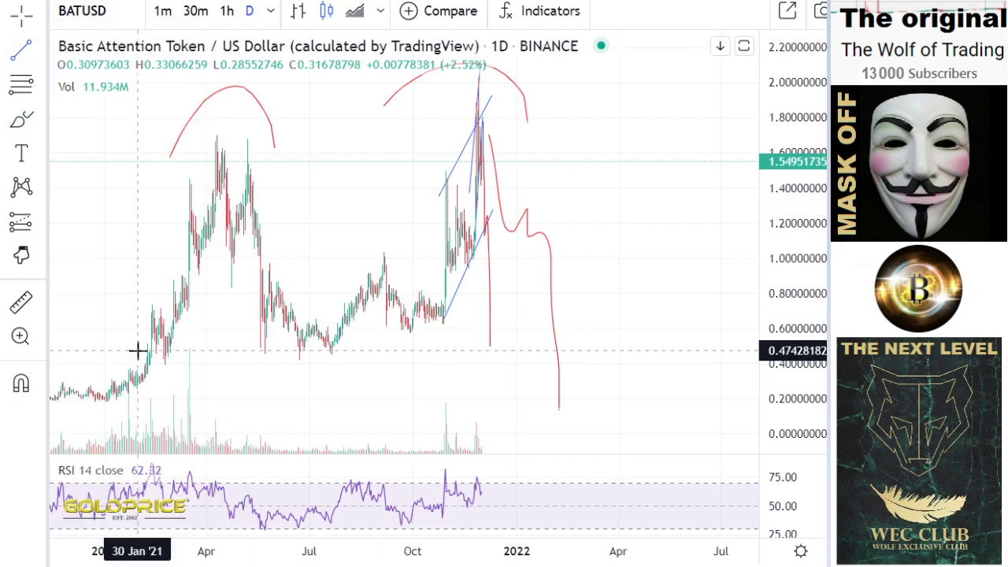
{"action": "left_click_drag", "start_coordinate": [137, 350], "coordinate": [643, 345]}
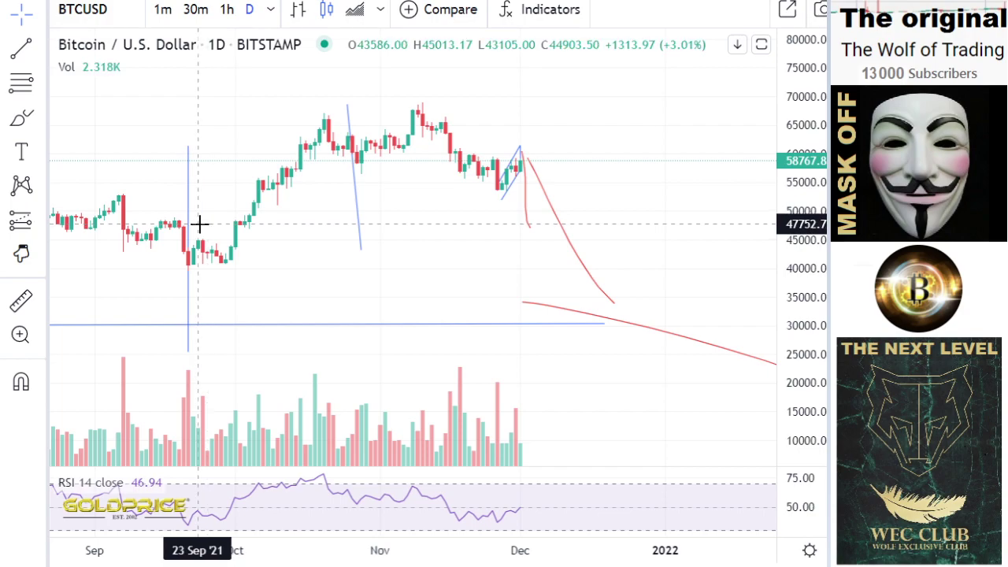
Step: Compare with the BTCUSD chart and brush a BATUSD drop through the support line from about 0.53 in December 2021 to about 0.10 in February 2022
{"action": "scroll", "coordinate": [199, 224], "scroll_direction": "down", "scroll_amount": 5}
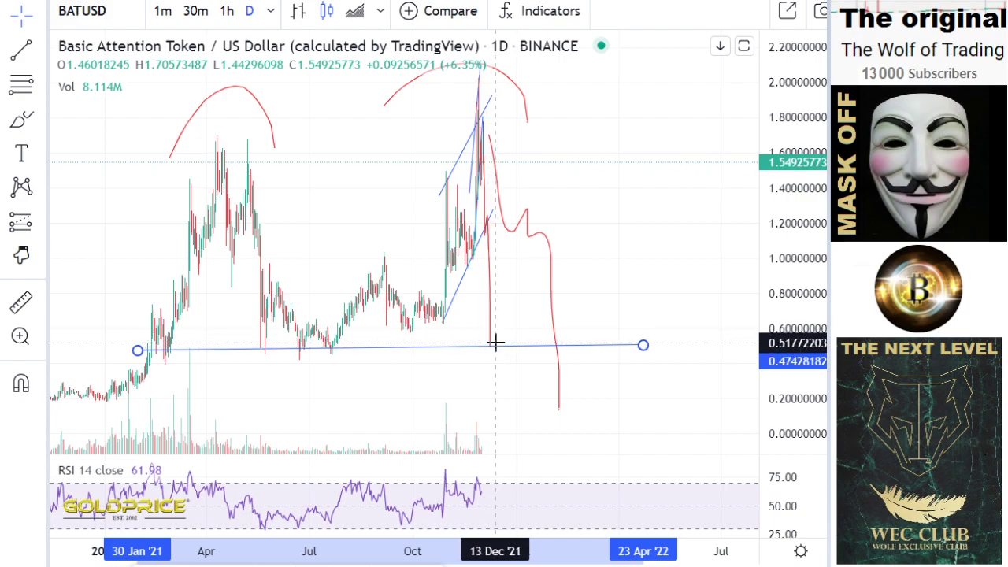
{"action": "left_click", "coordinate": [38, 120]}
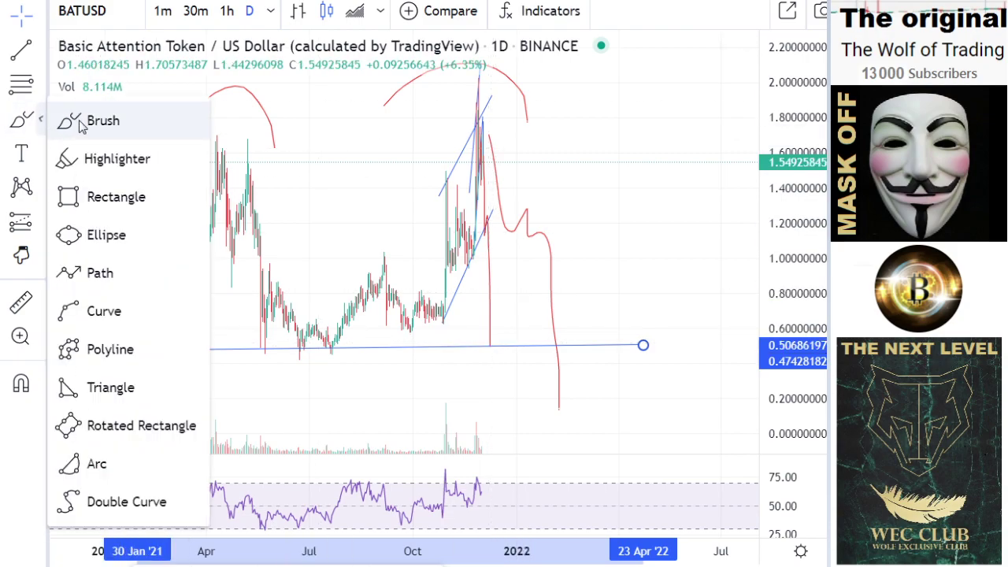
{"action": "left_click", "coordinate": [102, 119]}
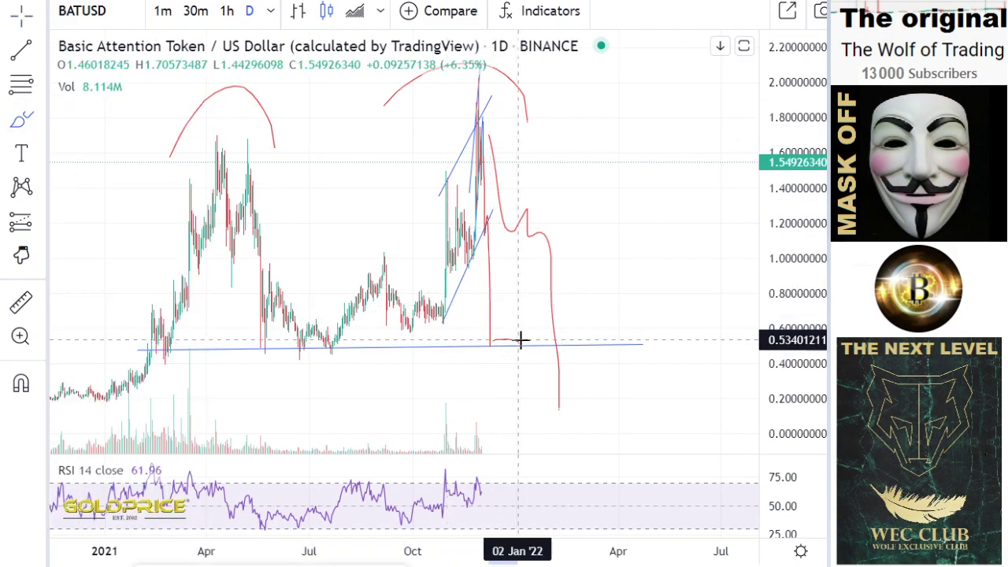
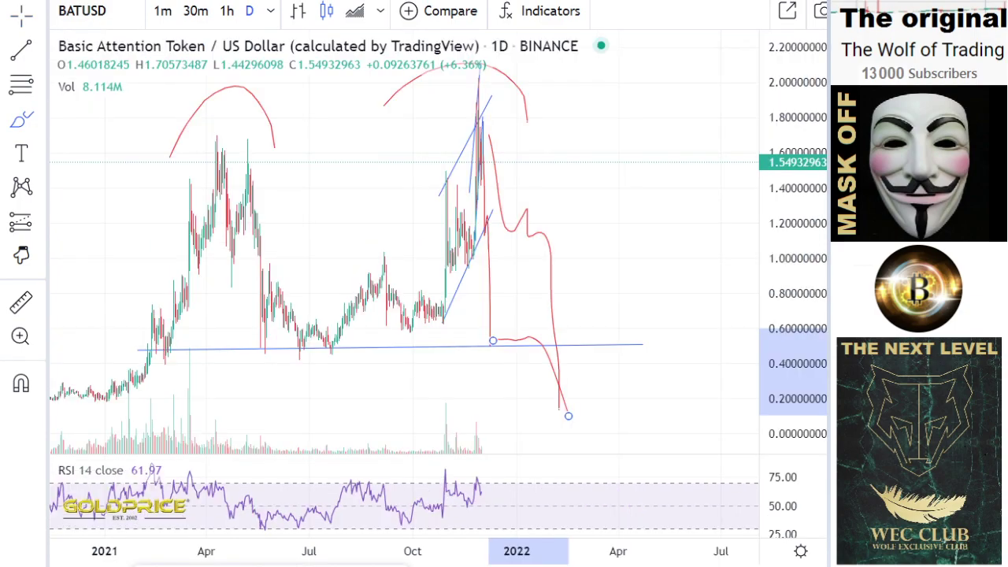
Step: Switch the BATUSD chart to the 1 week interval and frame its full price history since 2017
{"action": "scroll", "coordinate": [416, 258], "scroll_direction": "down", "scroll_amount": 4}
{"action": "scroll", "coordinate": [416, 257], "scroll_direction": "up", "scroll_amount": 1}
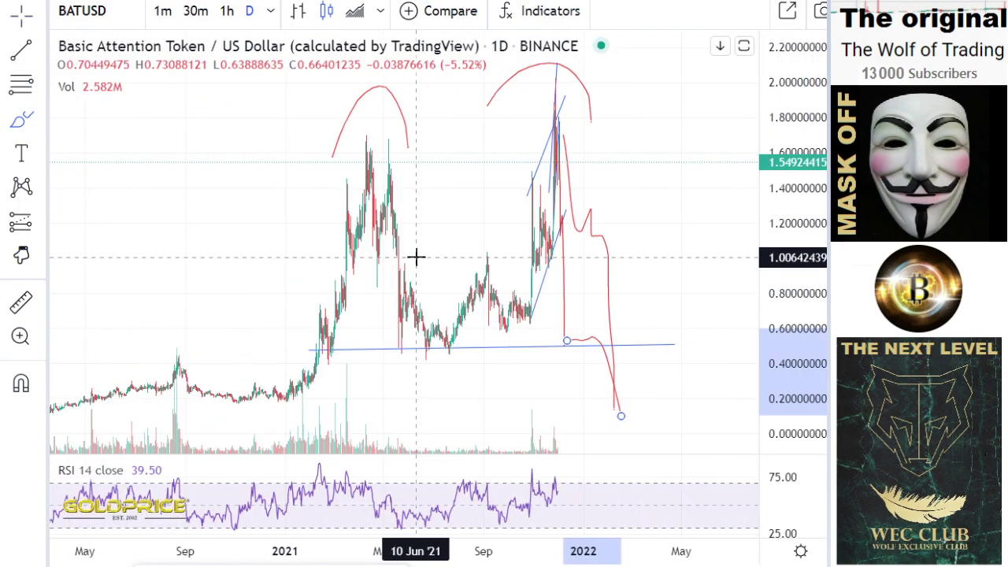
{"action": "scroll", "coordinate": [416, 257], "scroll_direction": "down", "scroll_amount": 5}
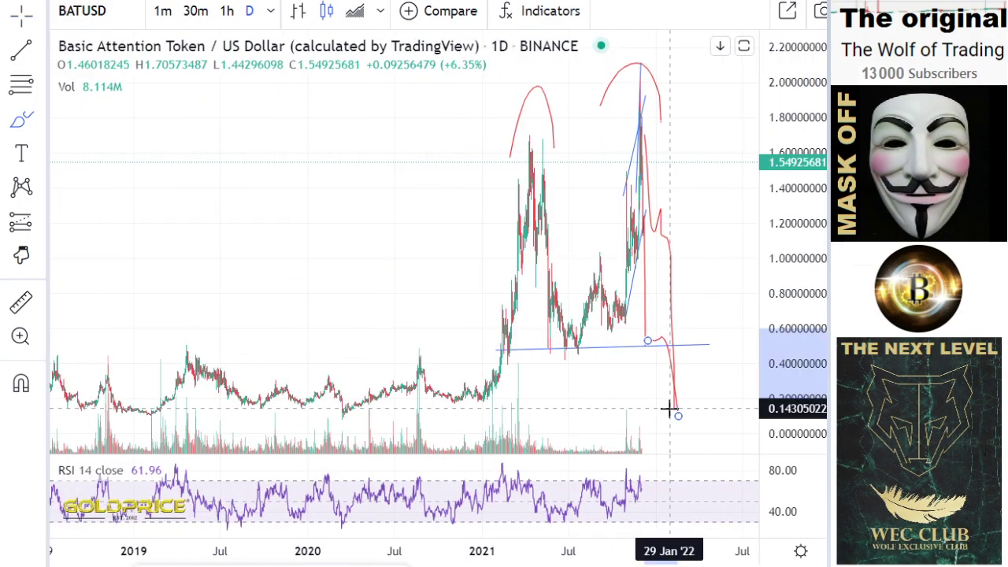
{"action": "left_click", "coordinate": [271, 10]}
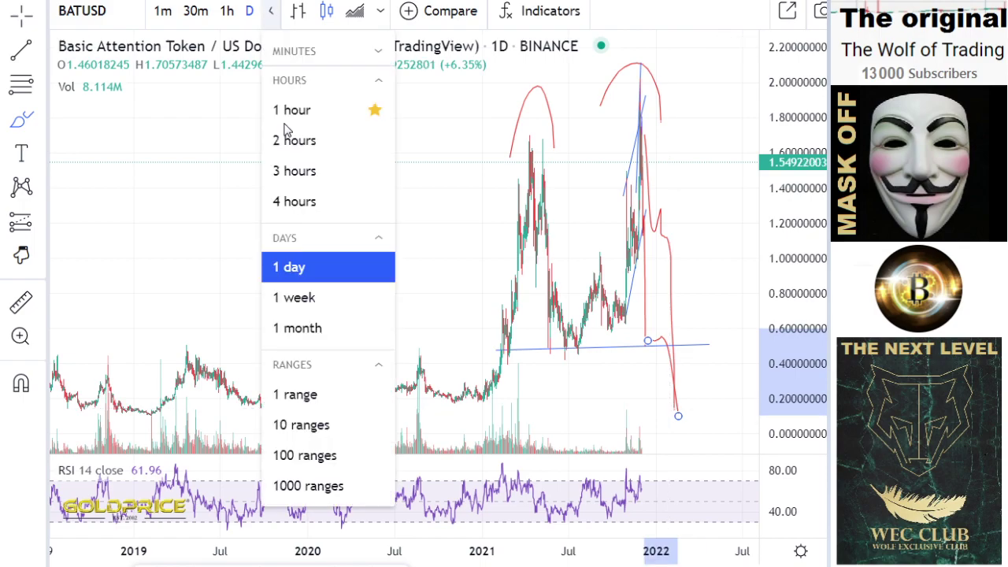
{"action": "left_click", "coordinate": [294, 297]}
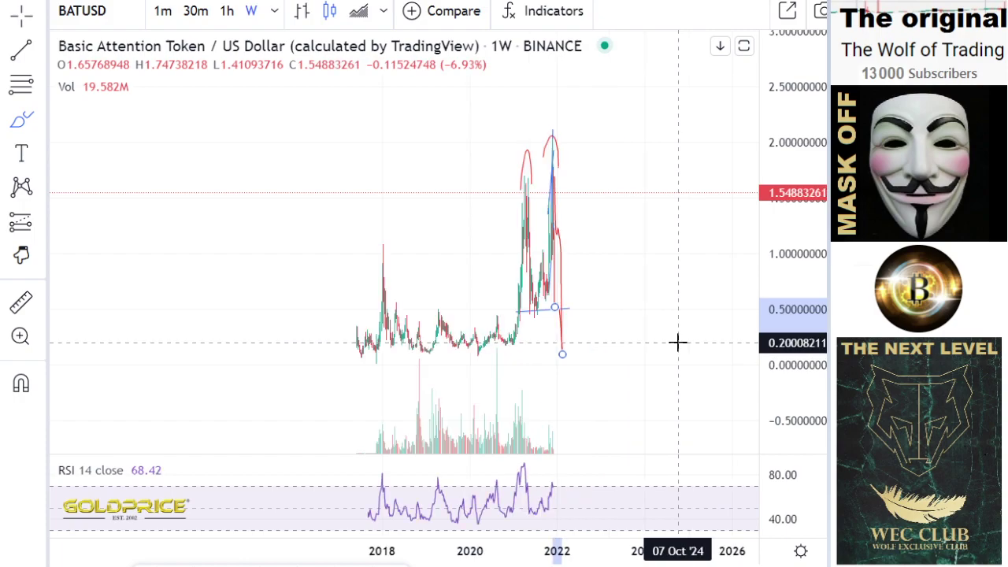
{"action": "scroll", "coordinate": [678, 343], "scroll_direction": "up", "scroll_amount": 1}
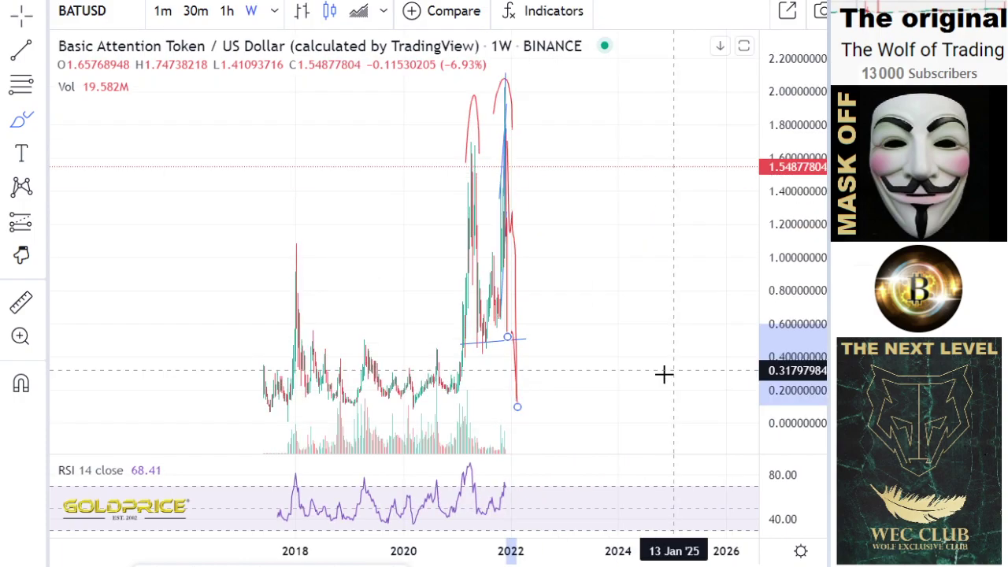
{"action": "scroll", "coordinate": [664, 375], "scroll_direction": "up", "scroll_amount": 1}
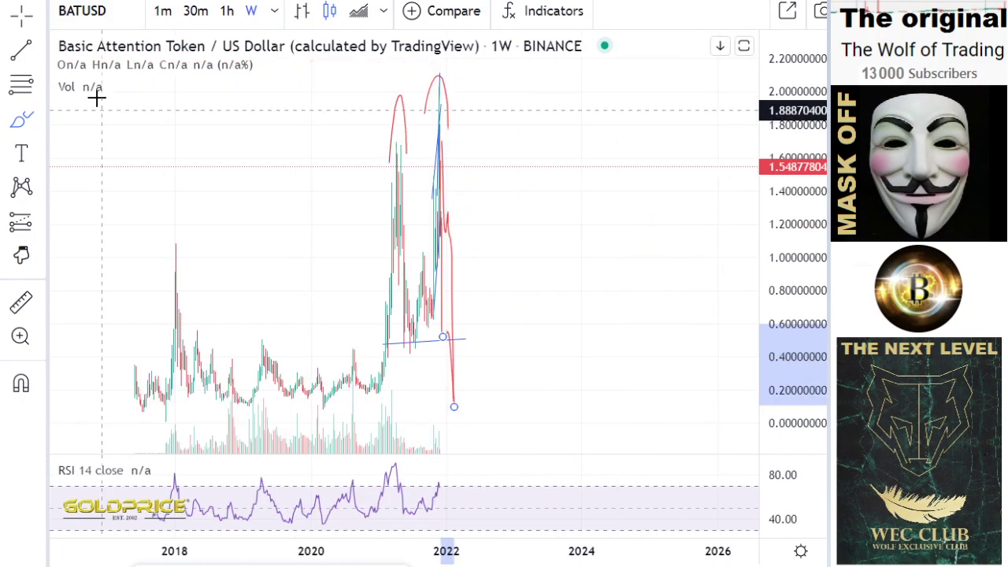
Step: Draw an upper trend line across the weekly BATUSD chart from about 0.40 in early 2017 to about 0.44 on 1 Aug '22
{"action": "left_click", "coordinate": [40, 14]}
{"action": "left_click", "coordinate": [70, 20]}
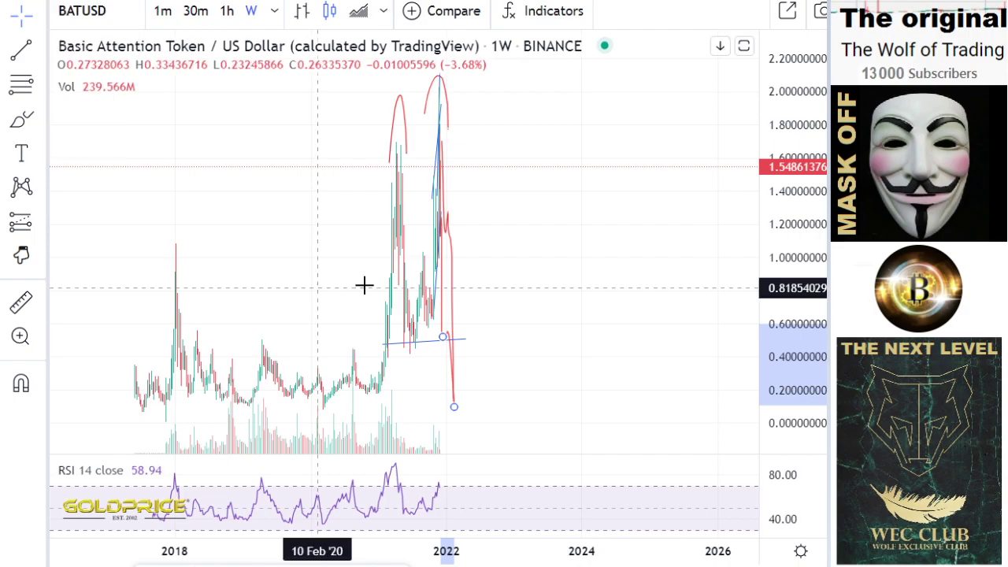
{"action": "left_click_drag", "start_coordinate": [364, 285], "coordinate": [572, 250]}
{"action": "scroll", "coordinate": [571, 249], "scroll_direction": "up", "scroll_amount": 2}
{"action": "left_click", "coordinate": [37, 52]}
{"action": "left_click", "coordinate": [65, 48]}
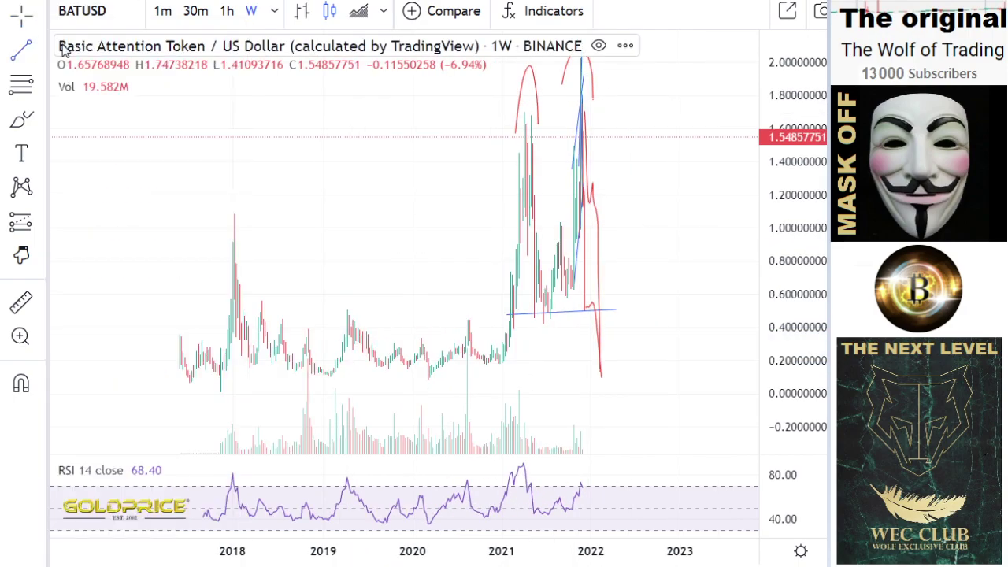
{"action": "left_click", "coordinate": [156, 327]}
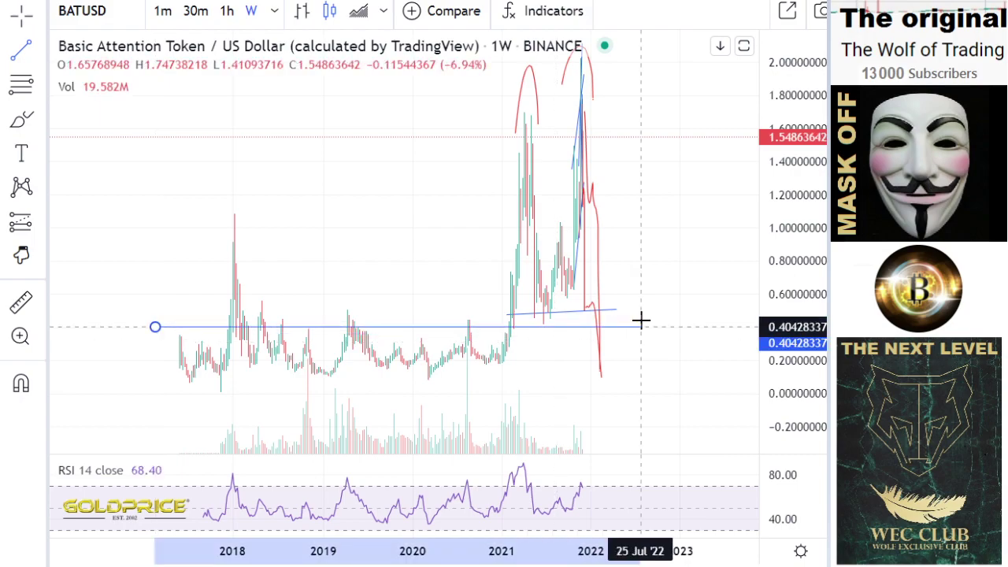
{"action": "left_click", "coordinate": [642, 320]}
Step: Draw a lower trend line from about 0.13 in early 2017 to about 0.12 on 25 Apr '22, and raise the upper line's start to about 0.46
{"action": "left_click", "coordinate": [26, 49]}
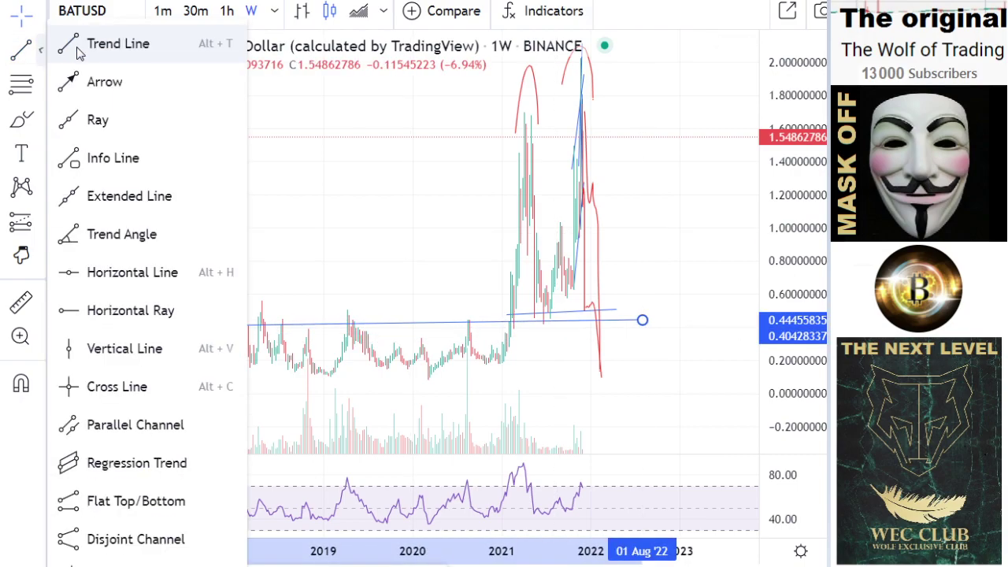
{"action": "left_click", "coordinate": [160, 372]}
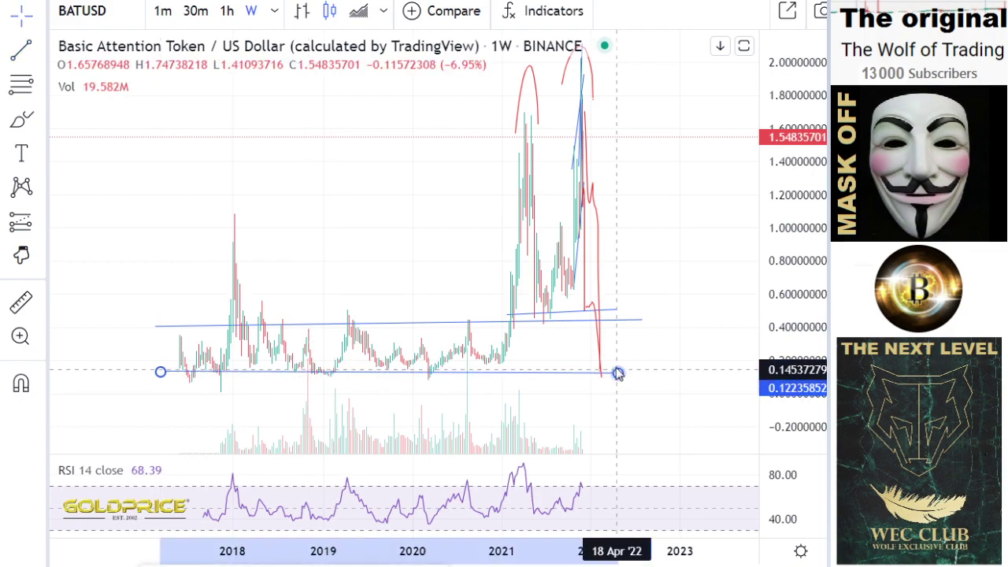
{"action": "left_click", "coordinate": [617, 373]}
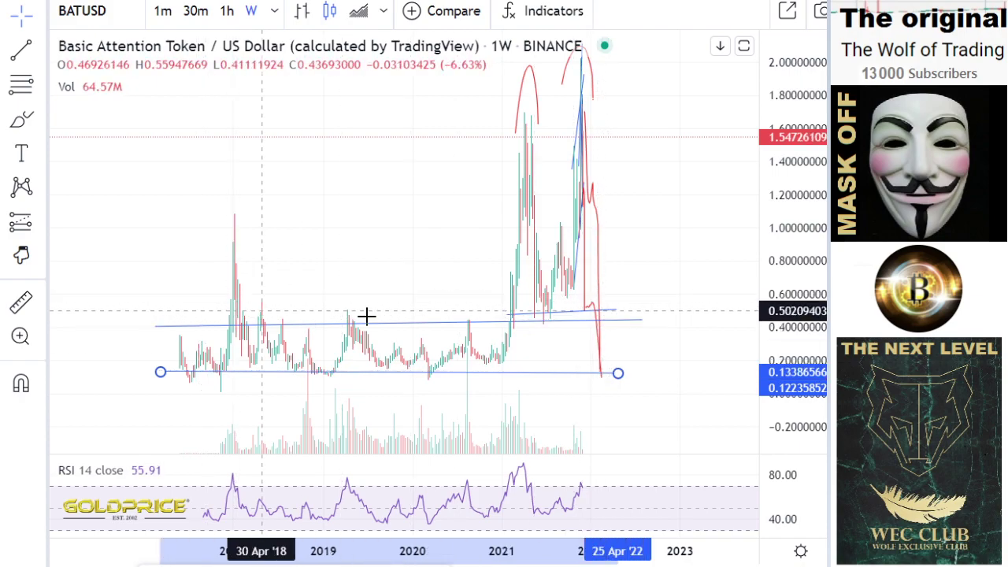
{"action": "left_click_drag", "start_coordinate": [154, 325], "coordinate": [150, 319]}
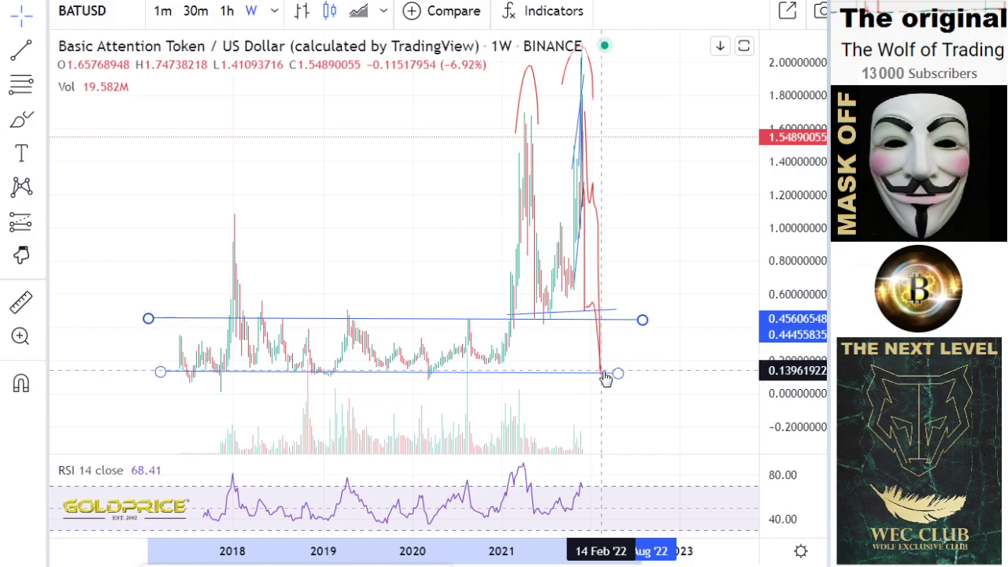
{"action": "left_click", "coordinate": [527, 378]}
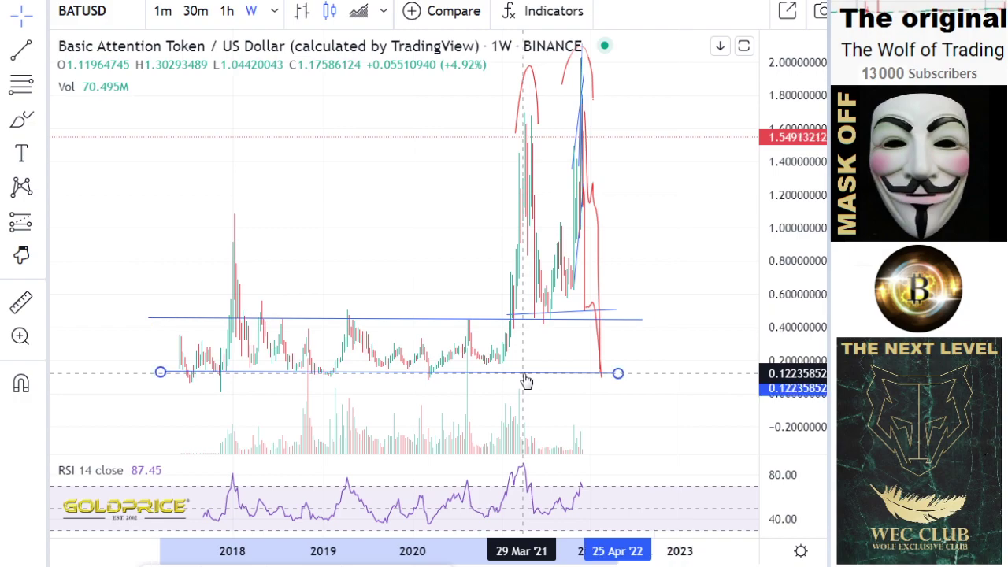
Step: Draw a middle trend line between the two long-term BATUSD lines, from about 0.30 in early 2017 to about 0.31 on 22 Aug '22
{"action": "left_click", "coordinate": [21, 49]}
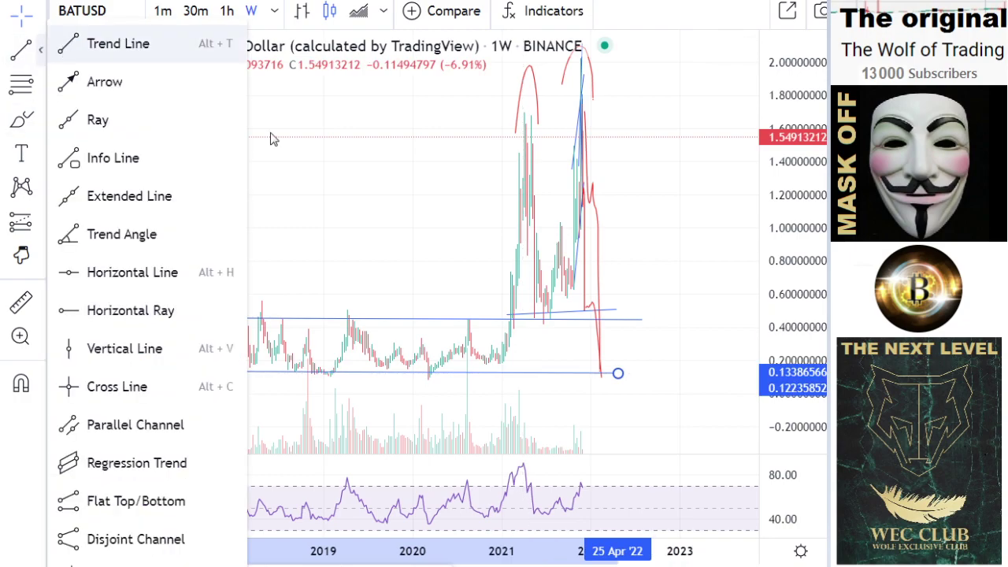
{"action": "left_click", "coordinate": [137, 343]}
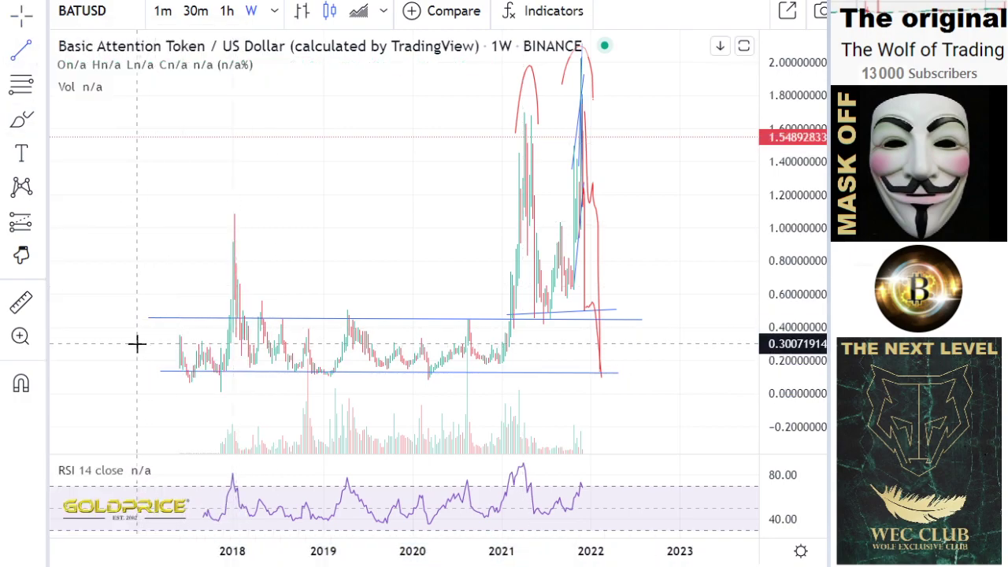
{"action": "left_click", "coordinate": [648, 343]}
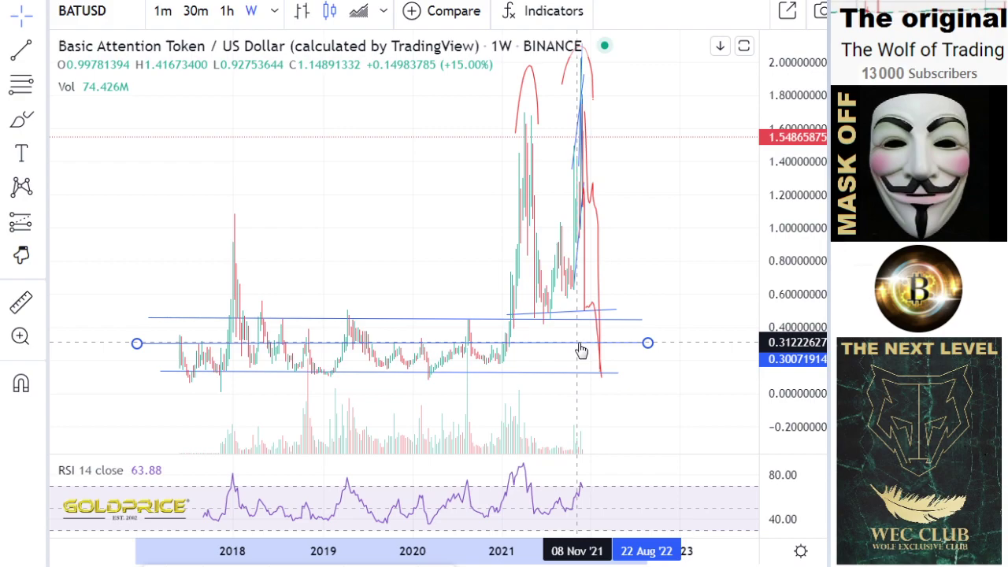
{"action": "left_click_drag", "start_coordinate": [580, 344], "coordinate": [578, 347]}
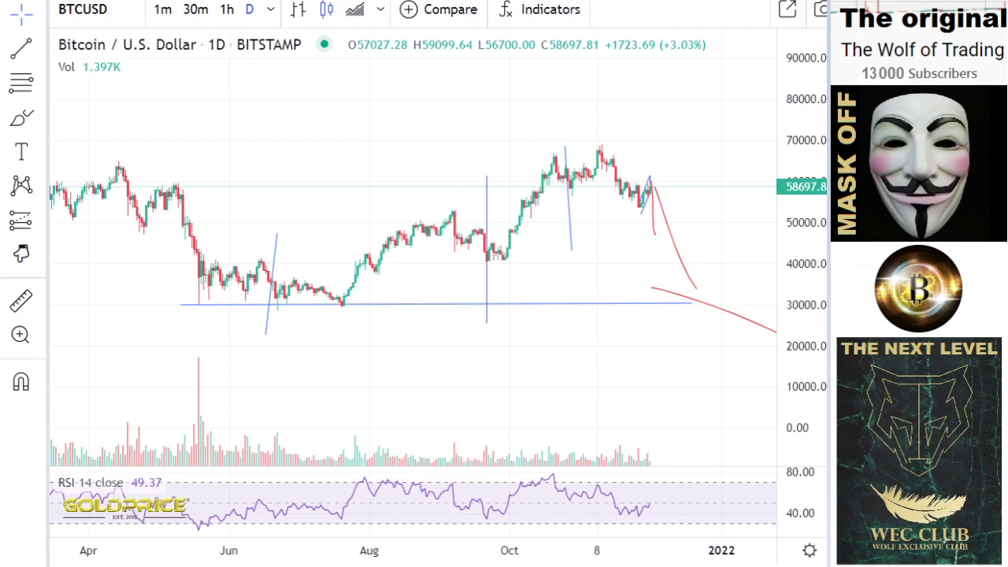
Step: Show BTCUSD at the 1 hour interval, stretch the price scale and examine the late-November rising channel with its projected drop
{"action": "left_click", "coordinate": [226, 10]}
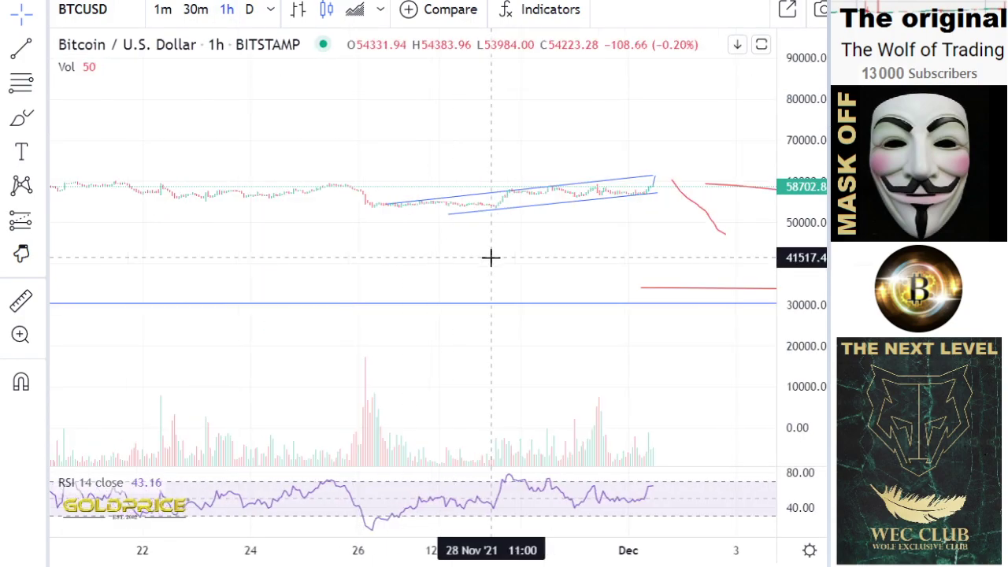
{"action": "scroll", "coordinate": [490, 257], "scroll_direction": "down", "scroll_amount": 5}
{"action": "left_click_drag", "start_coordinate": [821, 387], "coordinate": [816, 252]}
{"action": "left_click_drag", "start_coordinate": [673, 251], "coordinate": [581, 353]}
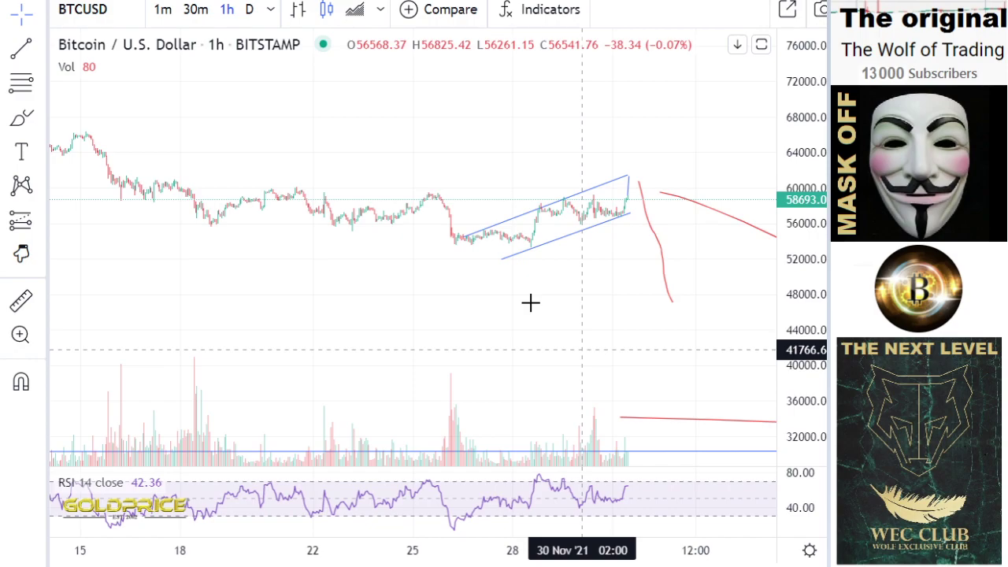
{"action": "scroll", "coordinate": [376, 301], "scroll_direction": "up", "scroll_amount": 6}
{"action": "scroll", "coordinate": [378, 297], "scroll_direction": "up", "scroll_amount": 3}
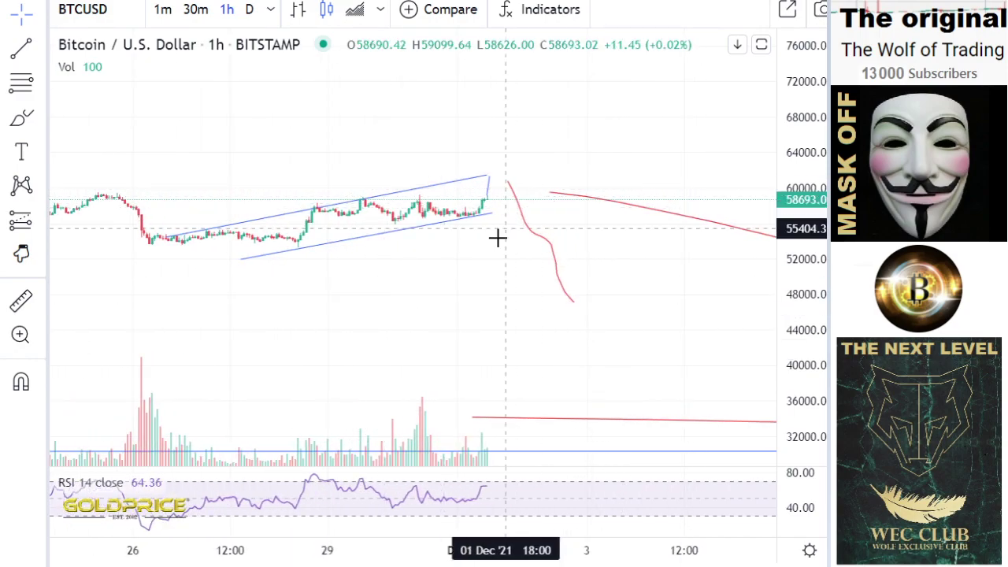
Step: Examine the hourly BTCUSD price action from mid-October through November 2021 leading into the rising channel
{"action": "scroll", "coordinate": [493, 243], "scroll_direction": "down", "scroll_amount": 5}
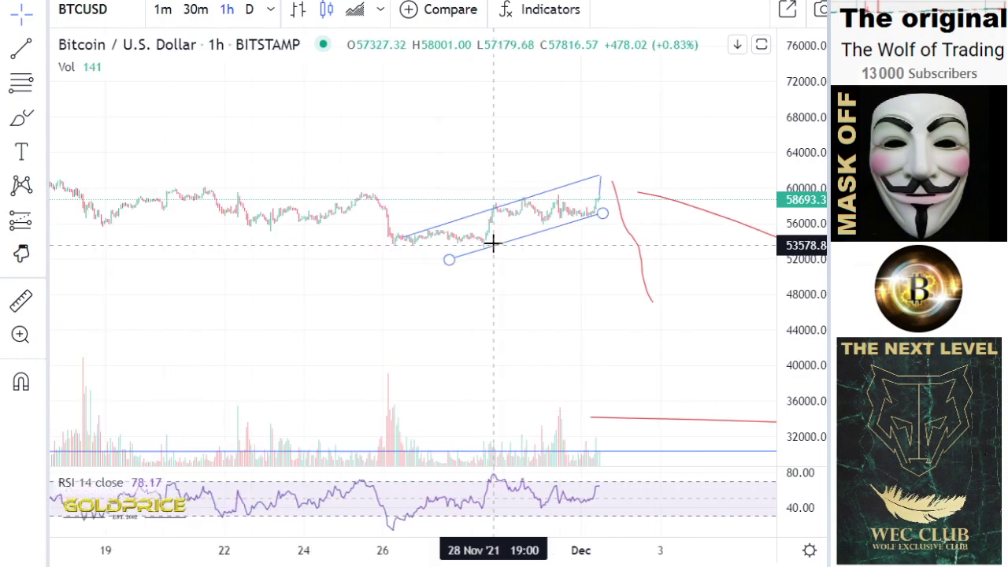
{"action": "scroll", "coordinate": [493, 242], "scroll_direction": "down", "scroll_amount": 6}
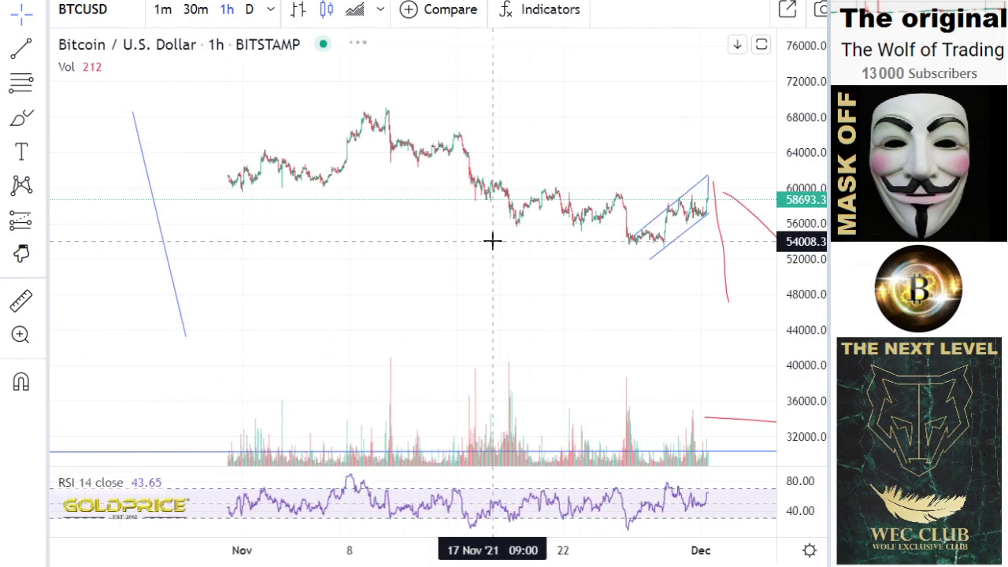
{"action": "scroll", "coordinate": [493, 243], "scroll_direction": "down", "scroll_amount": 4}
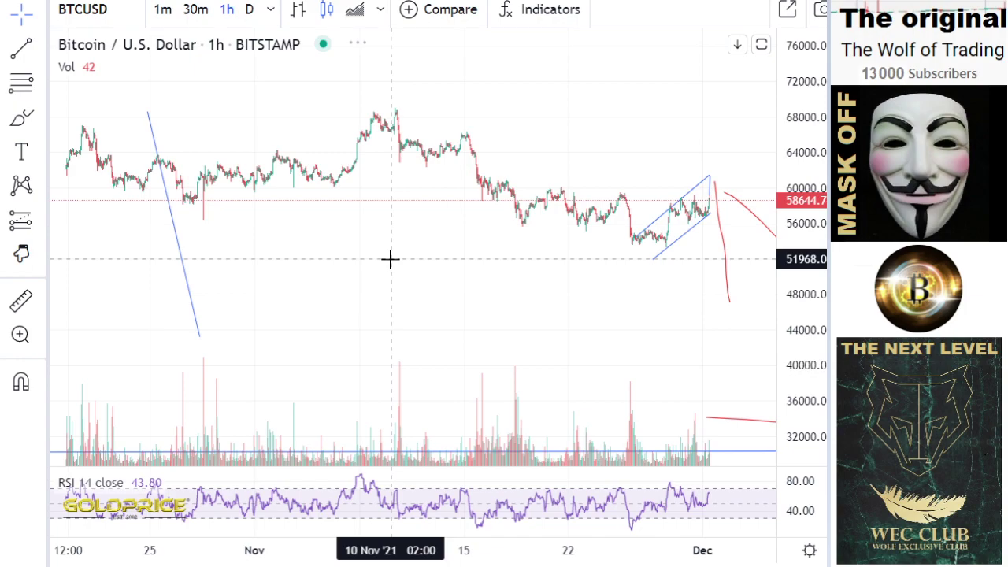
{"action": "scroll", "coordinate": [391, 258], "scroll_direction": "down", "scroll_amount": 4}
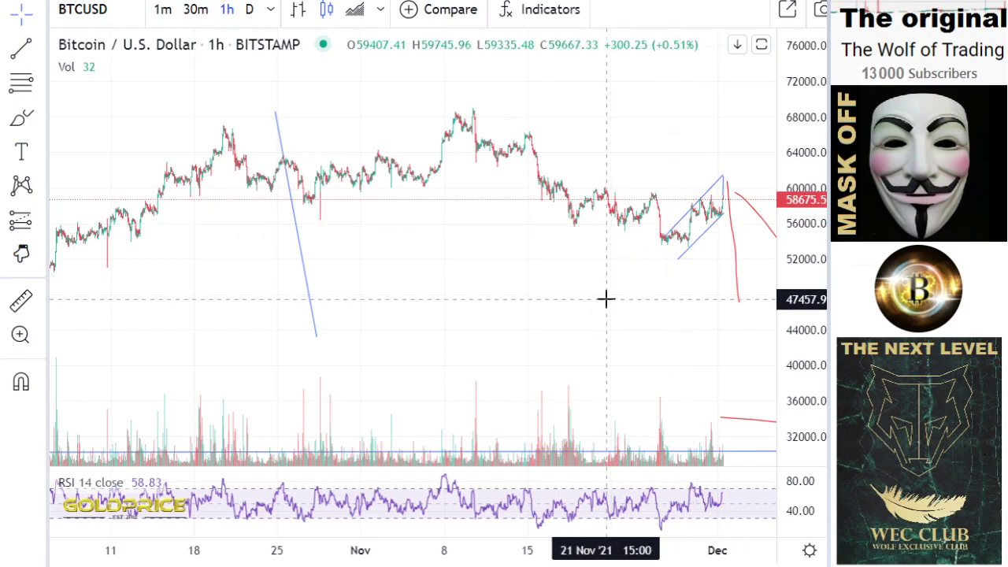
{"action": "scroll", "coordinate": [608, 295], "scroll_direction": "up", "scroll_amount": 3}
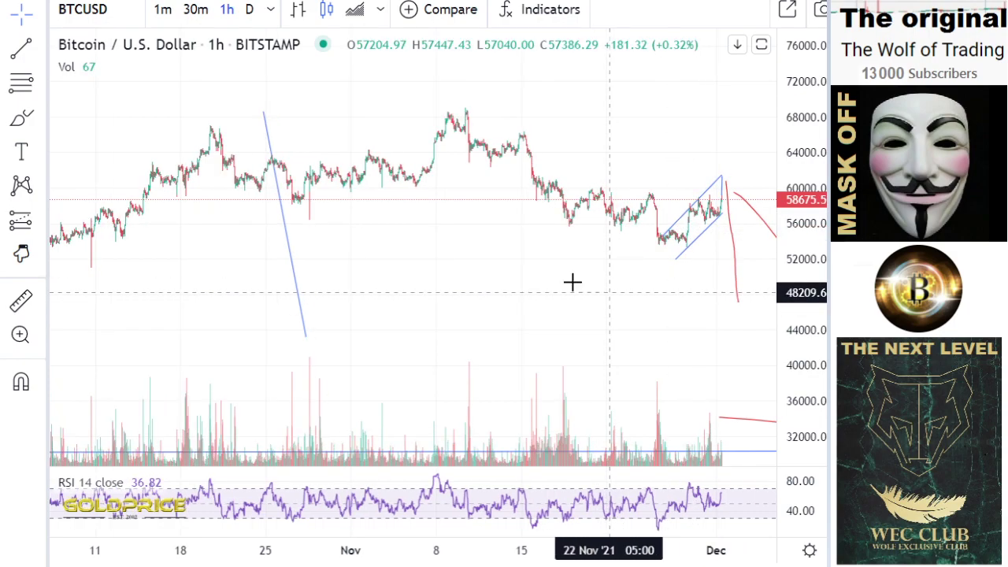
{"action": "scroll", "coordinate": [577, 203], "scroll_direction": "down", "scroll_amount": 3}
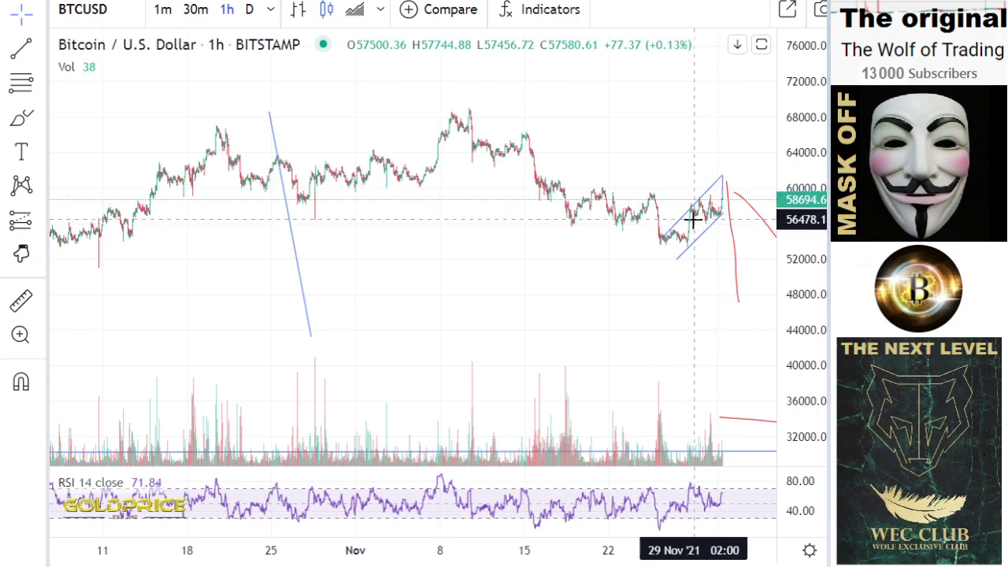
{"action": "scroll", "coordinate": [693, 221], "scroll_direction": "down", "scroll_amount": 1}
{"action": "scroll", "coordinate": [693, 223], "scroll_direction": "up", "scroll_amount": 1}
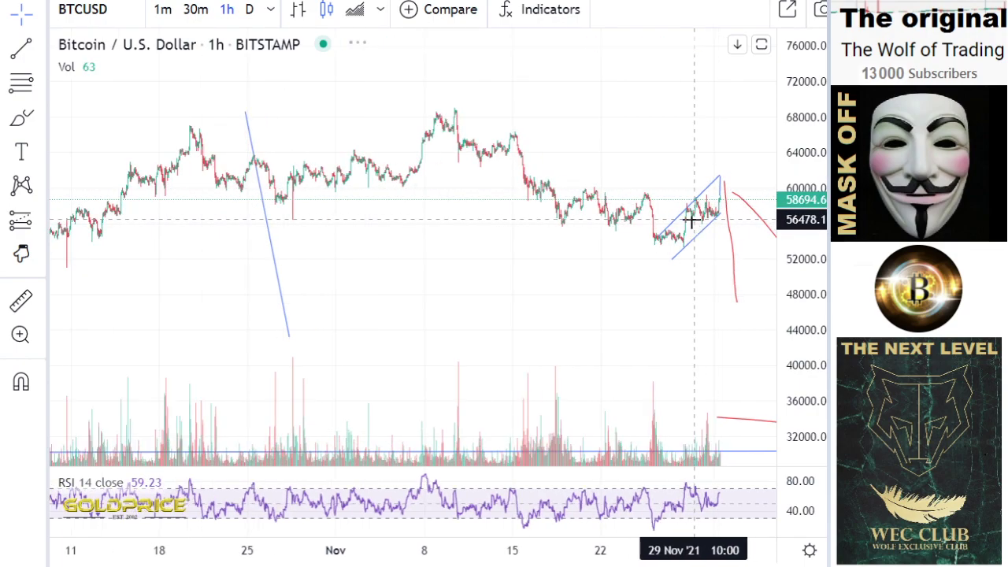
Step: Enlarge the late-November rising channel on the hourly BTCUSD chart and examine its upper boundary and the projected decline
{"action": "scroll", "coordinate": [691, 221], "scroll_direction": "up", "scroll_amount": 3}
{"action": "scroll", "coordinate": [693, 221], "scroll_direction": "up", "scroll_amount": 5}
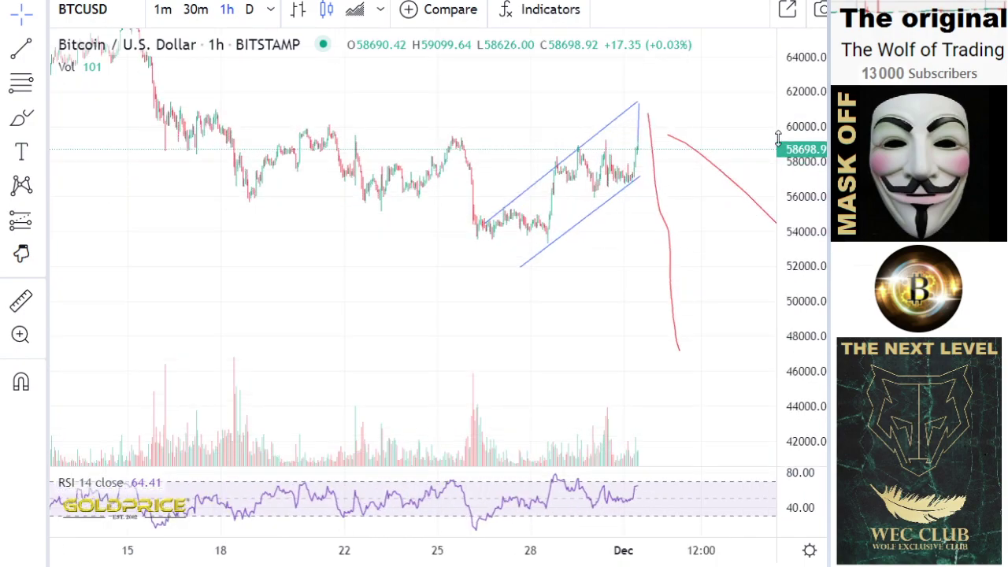
{"action": "scroll", "coordinate": [642, 347], "scroll_direction": "up", "scroll_amount": 4}
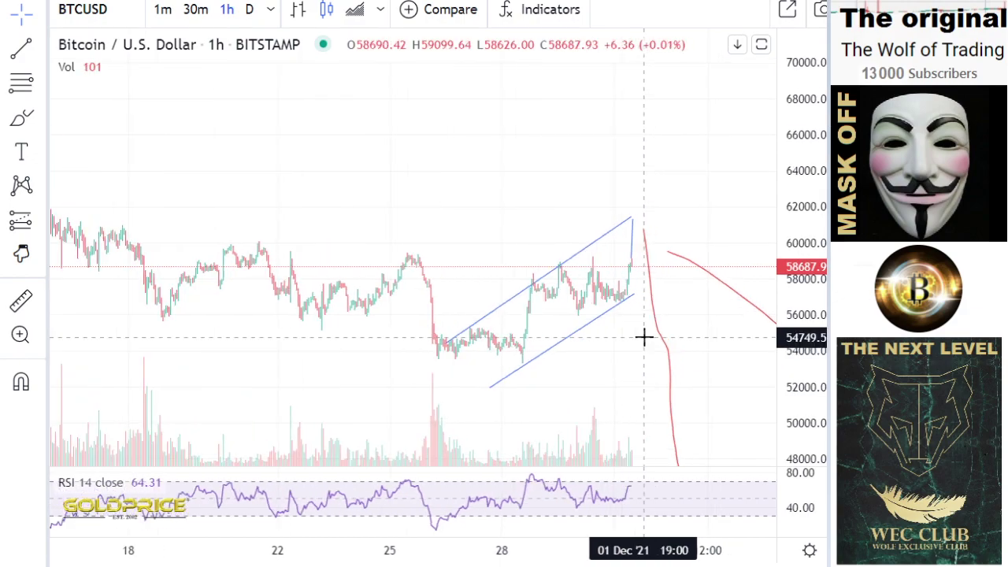
{"action": "scroll", "coordinate": [645, 337], "scroll_direction": "up", "scroll_amount": 2}
{"action": "scroll", "coordinate": [644, 337], "scroll_direction": "up", "scroll_amount": 2}
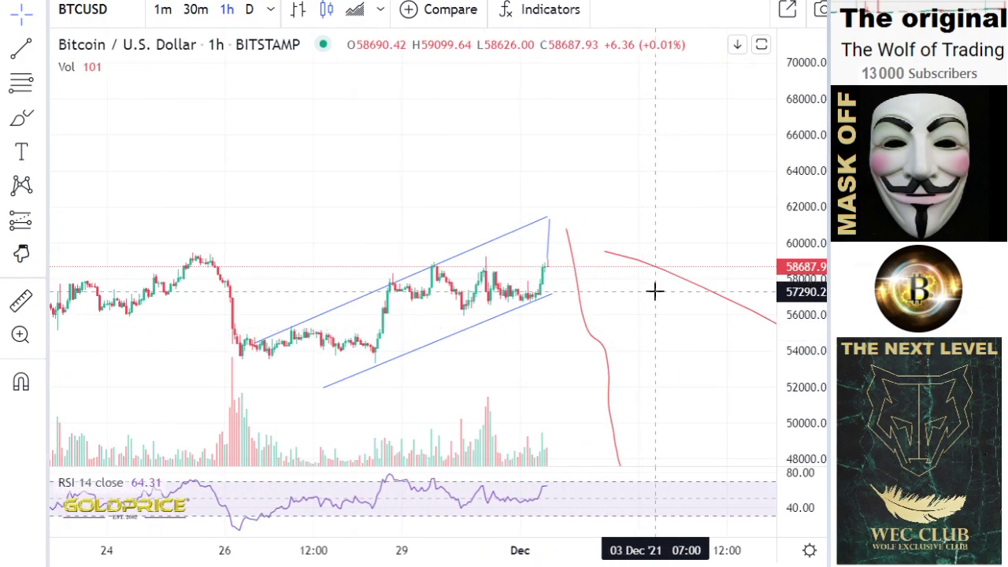
{"action": "left_click_drag", "start_coordinate": [798, 376], "coordinate": [727, 279]}
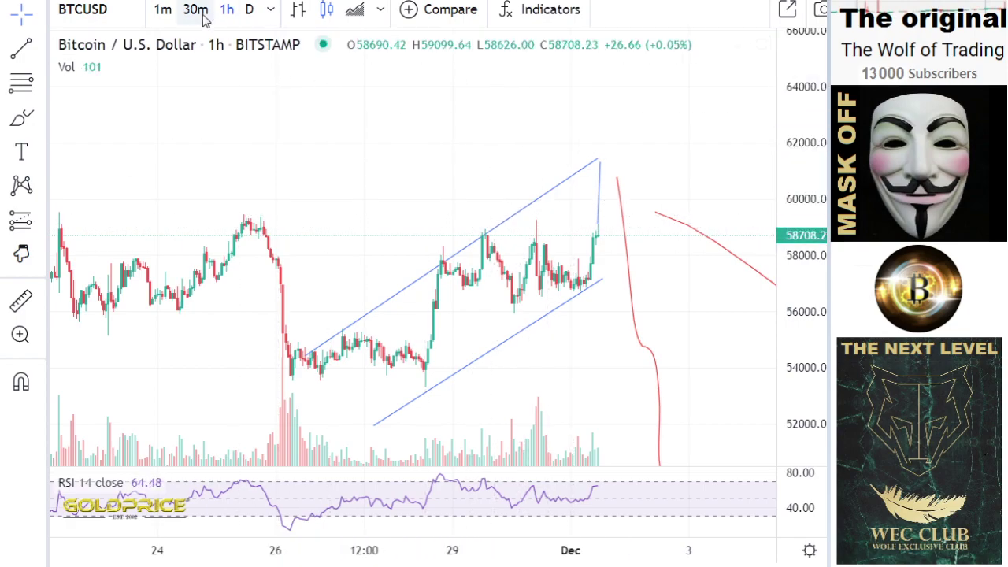
{"action": "scroll", "coordinate": [417, 162], "scroll_direction": "down", "scroll_amount": 3}
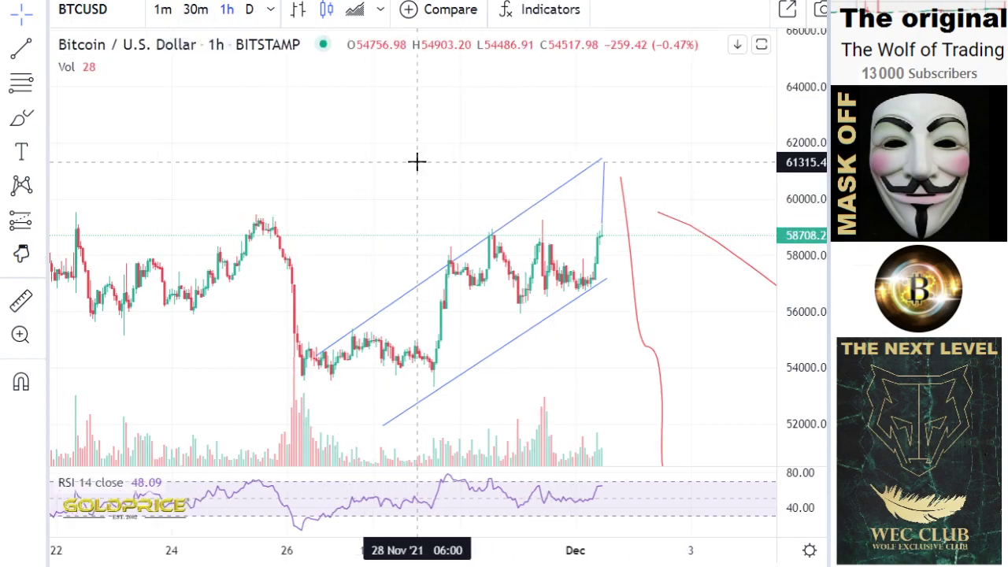
{"action": "scroll", "coordinate": [416, 162], "scroll_direction": "up", "scroll_amount": 3}
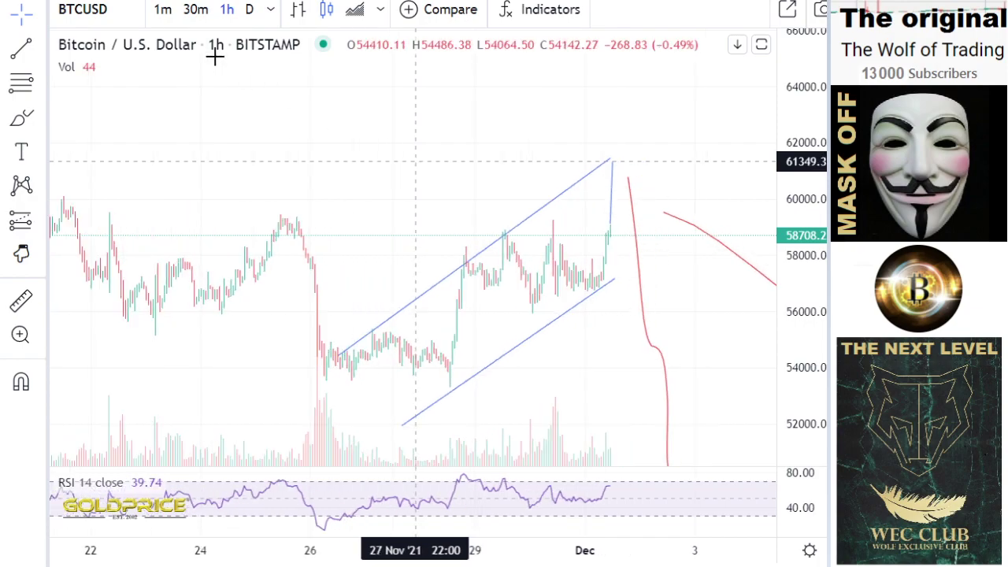
Step: Switch BTCUSD to the 30 minute interval and inspect the projected rise to the channel's upper line near 61,300
{"action": "left_click", "coordinate": [190, 13]}
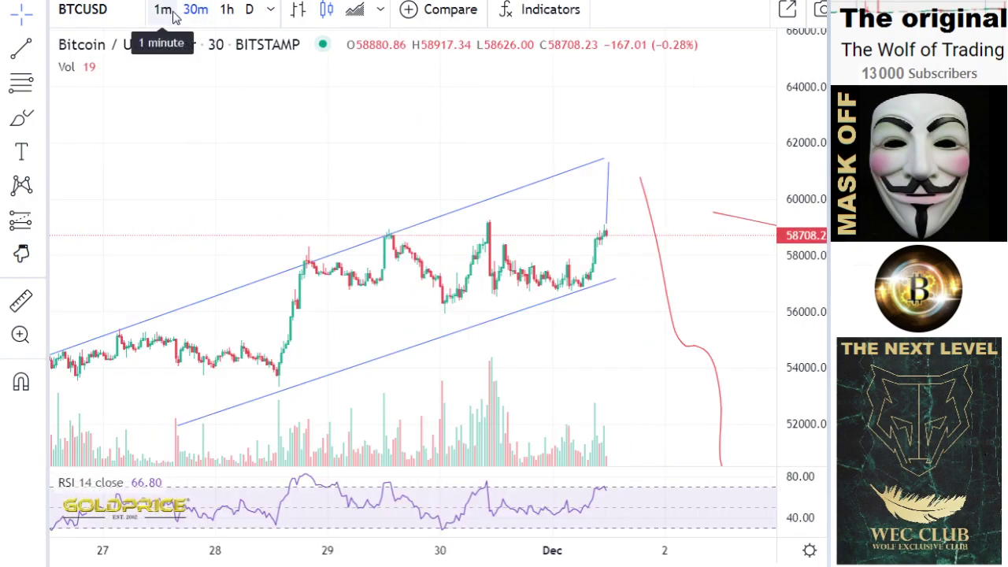
{"action": "scroll", "coordinate": [521, 206], "scroll_direction": "up", "scroll_amount": 3}
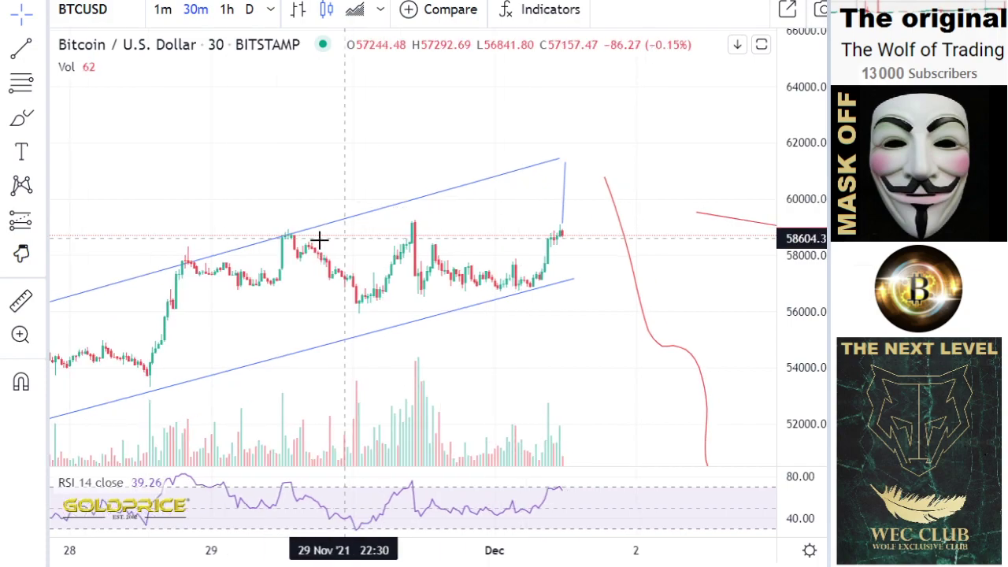
{"action": "left_click_drag", "start_coordinate": [809, 362], "coordinate": [814, 201]}
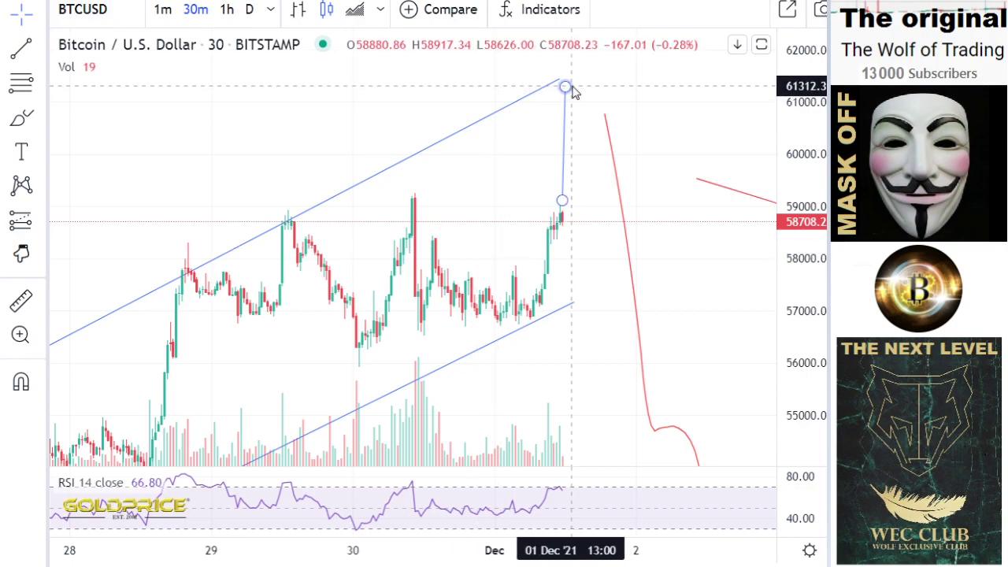
Step: Switch BTCUSD to the 1 minute interval and examine the price movement within the channel from 30 November to 1 December 2021
{"action": "left_click", "coordinate": [163, 10]}
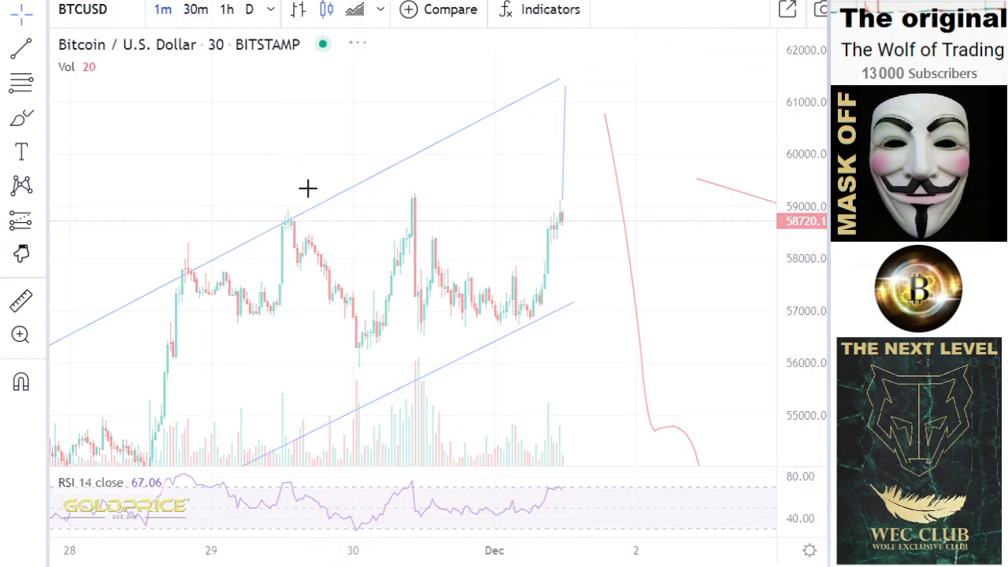
{"action": "scroll", "coordinate": [360, 234], "scroll_direction": "down", "scroll_amount": 5}
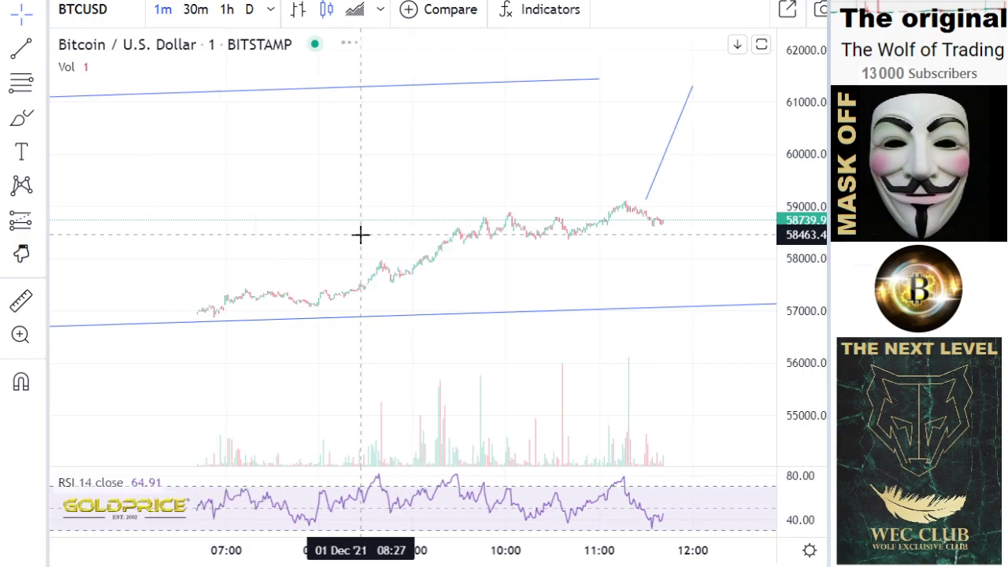
{"action": "scroll", "coordinate": [360, 233], "scroll_direction": "down", "scroll_amount": 8}
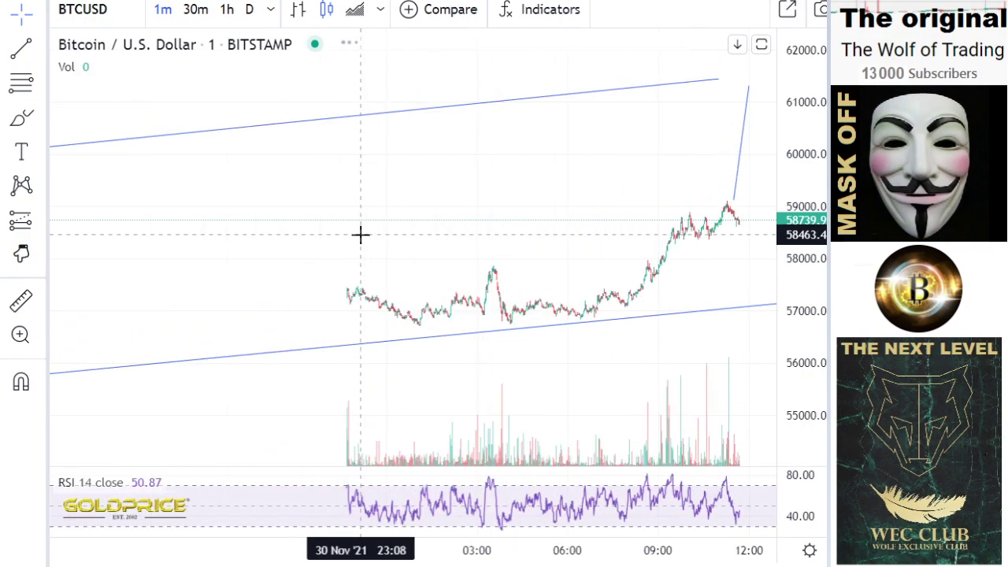
{"action": "scroll", "coordinate": [360, 234], "scroll_direction": "down", "scroll_amount": 3}
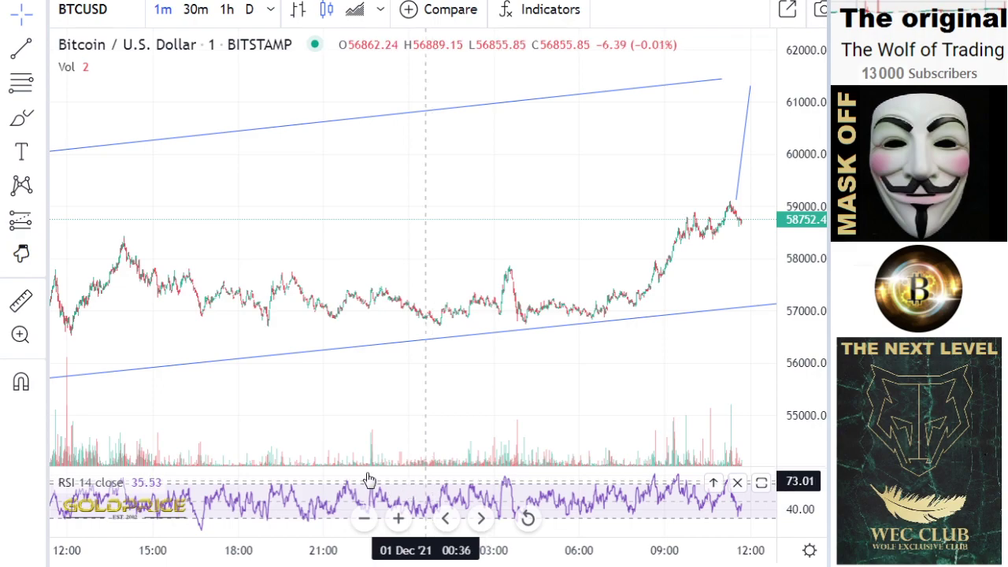
Step: Switch BTCUSD to the 30 minute interval and examine the full rising channel from 26 November to 1 December 2021
{"action": "left_click", "coordinate": [197, 12]}
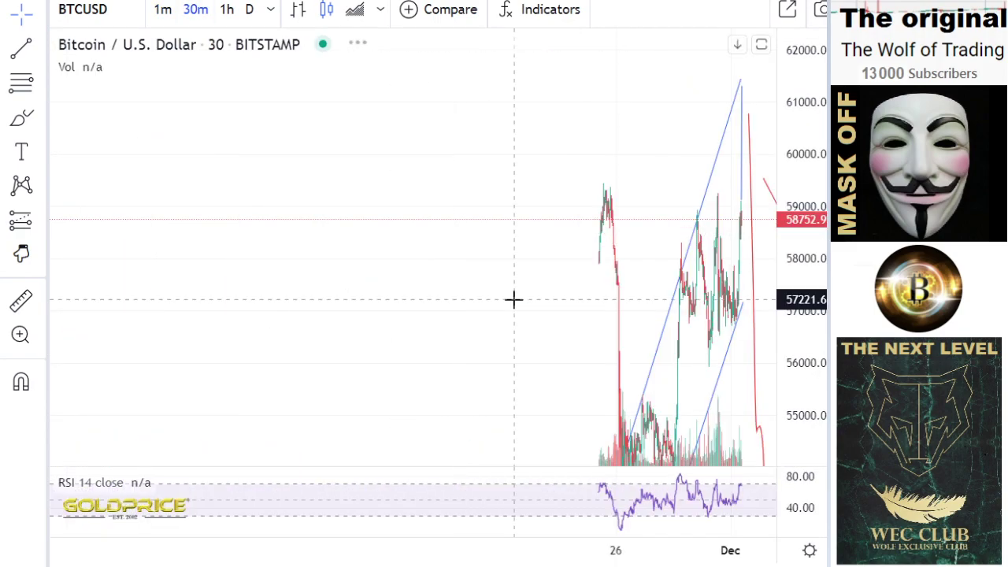
{"action": "scroll", "coordinate": [517, 300], "scroll_direction": "up", "scroll_amount": 6}
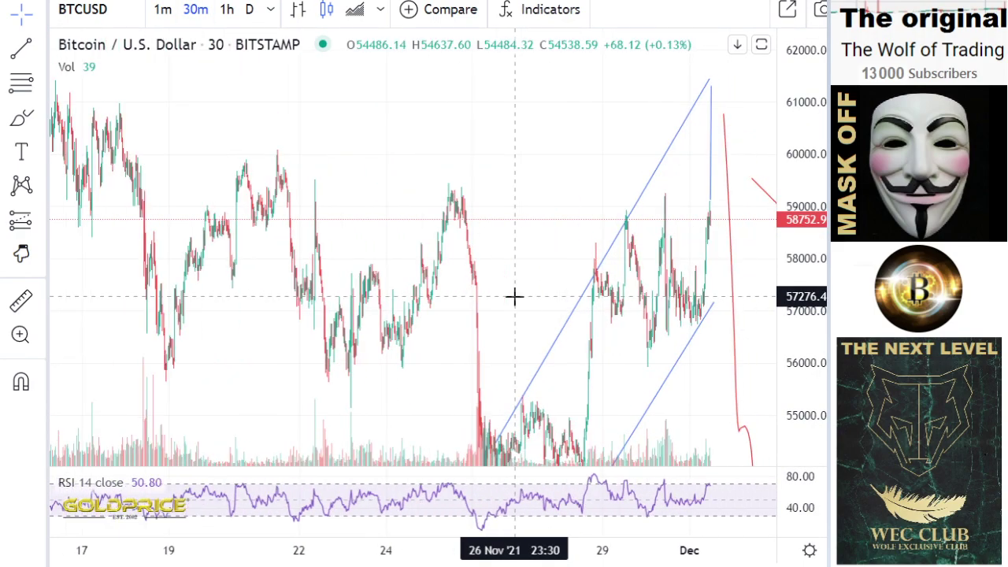
{"action": "scroll", "coordinate": [517, 292], "scroll_direction": "up", "scroll_amount": 5}
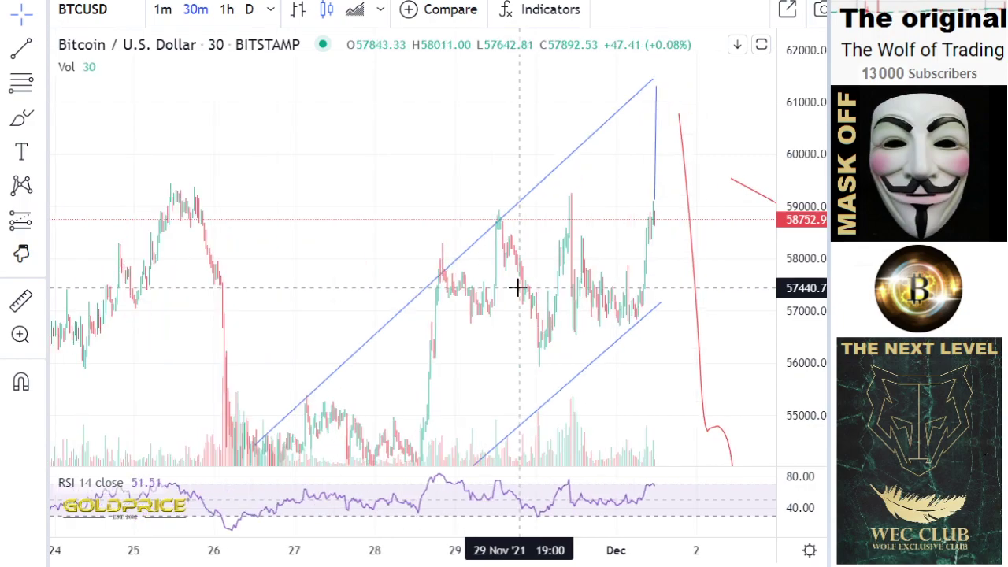
{"action": "scroll", "coordinate": [517, 394], "scroll_direction": "up", "scroll_amount": 2}
{"action": "left_click_drag", "start_coordinate": [560, 368], "coordinate": [693, 280]}
{"action": "left_click_drag", "start_coordinate": [805, 257], "coordinate": [805, 394]}
{"action": "left_click_drag", "start_coordinate": [534, 353], "coordinate": [535, 341]}
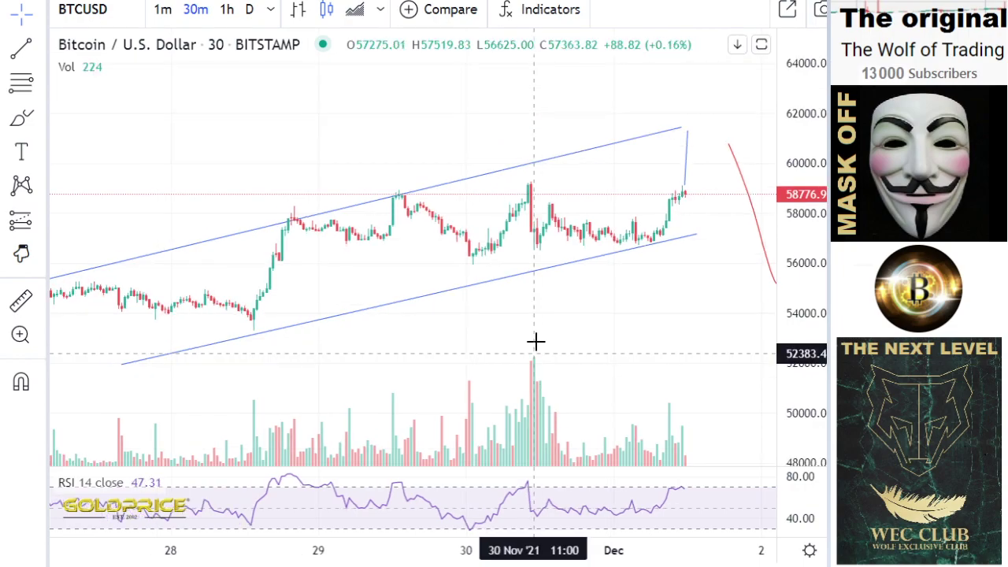
{"action": "scroll", "coordinate": [536, 341], "scroll_direction": "down", "scroll_amount": 1}
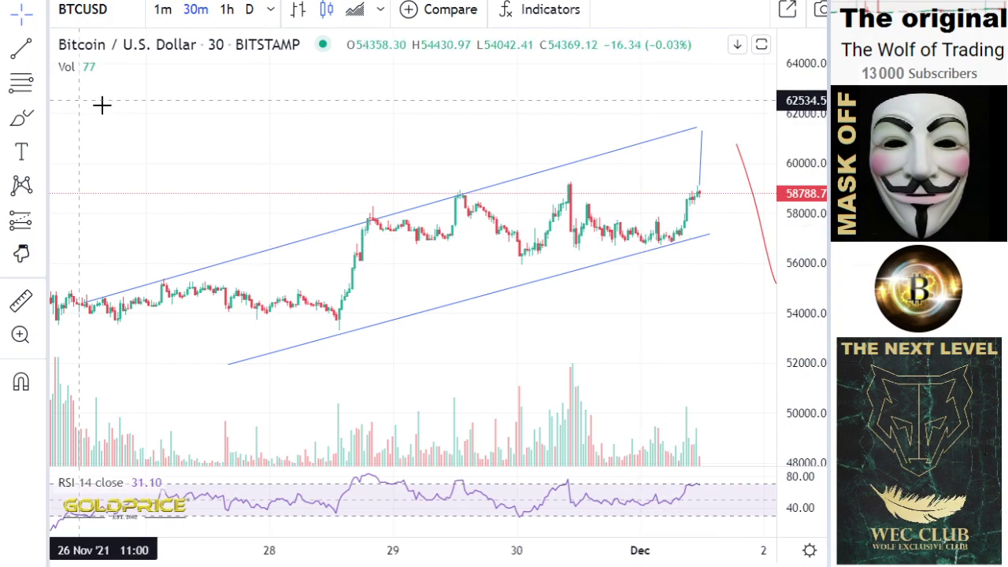
Step: Shift the short projected-rise line to span about 59,240 to 61,419 and review the November price action preceding the channel
{"action": "mouse_move", "coordinate": [704, 170]}
{"action": "left_mouse_down"}
{"action": "mouse_move", "coordinate": [699, 229]}
{"action": "mouse_move", "coordinate": [704, 164]}
{"action": "left_mouse_up"}
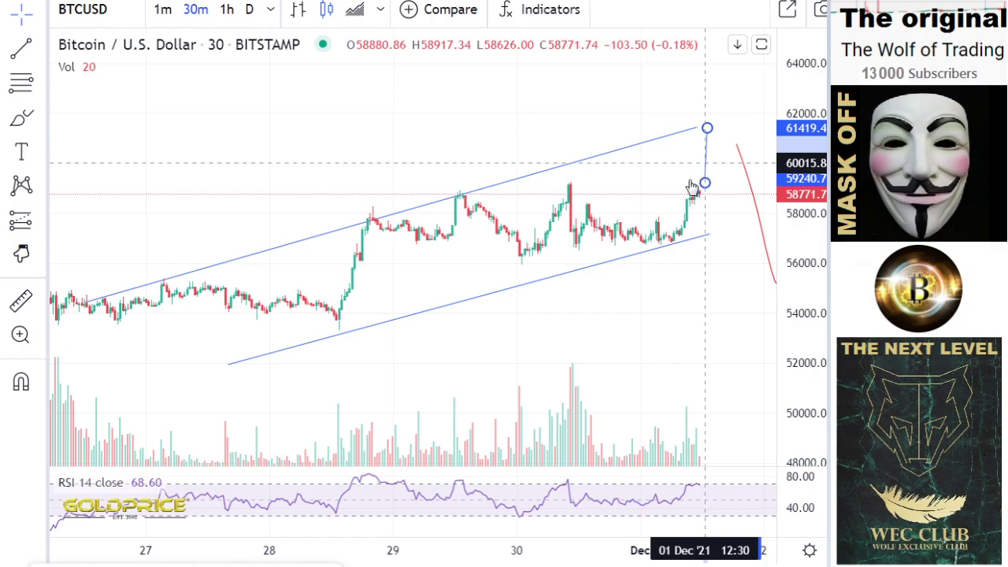
{"action": "scroll", "coordinate": [663, 311], "scroll_direction": "down", "scroll_amount": 1}
{"action": "scroll", "coordinate": [662, 311], "scroll_direction": "down", "scroll_amount": 10}
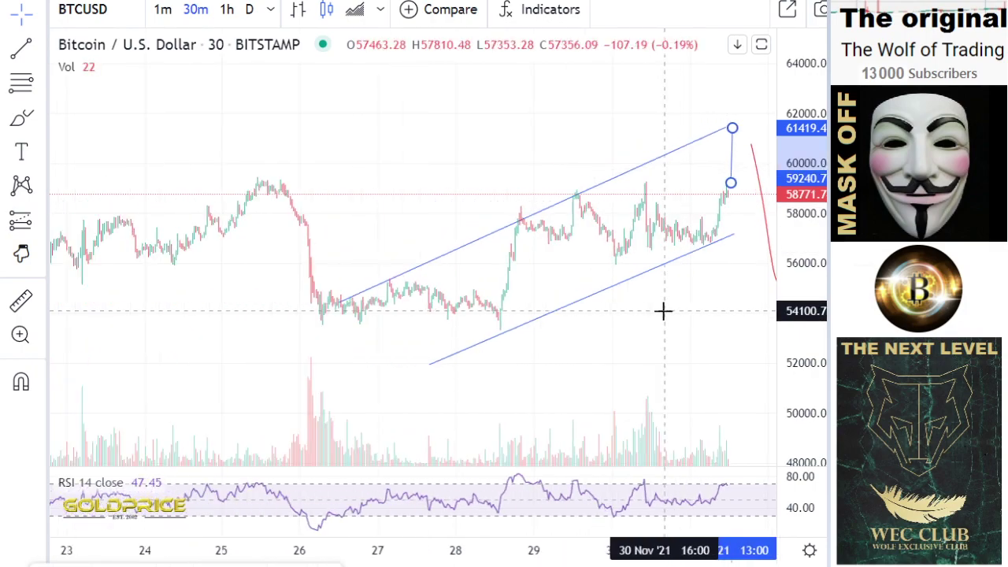
{"action": "scroll", "coordinate": [662, 309], "scroll_direction": "down", "scroll_amount": 8}
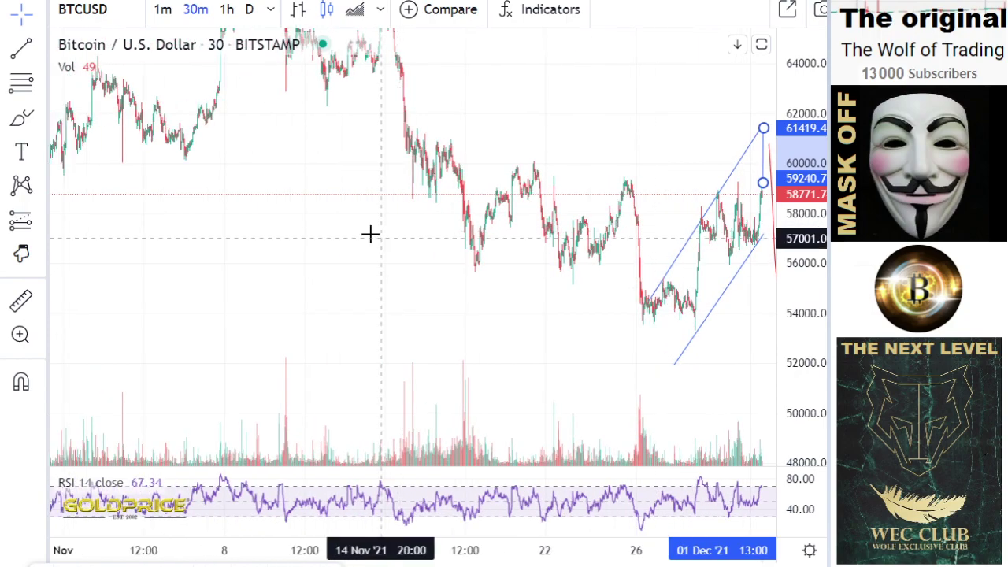
{"action": "scroll", "coordinate": [281, 314], "scroll_direction": "right", "scroll_amount": 3}
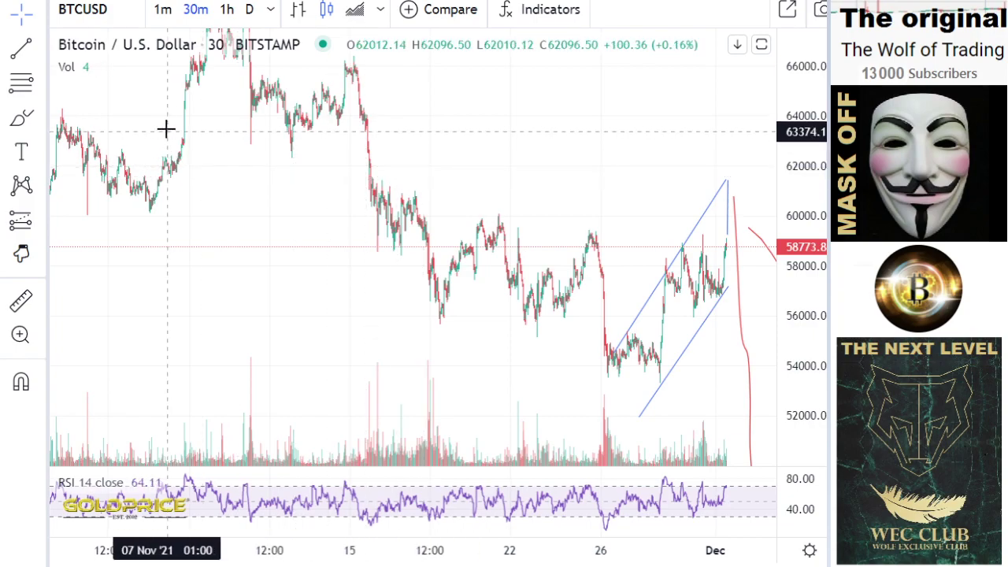
Step: Switch BTCUSD to the 1 hour interval and draw a near-horizontal trend line at about 61,275 from 4 October to early December
{"action": "left_click", "coordinate": [228, 10]}
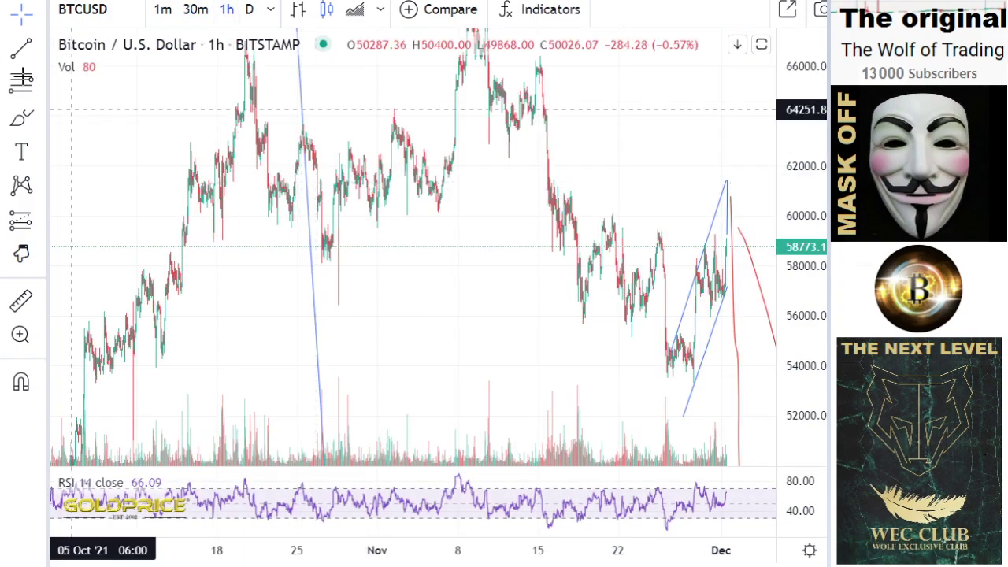
{"action": "left_click", "coordinate": [39, 48]}
{"action": "left_click", "coordinate": [66, 41]}
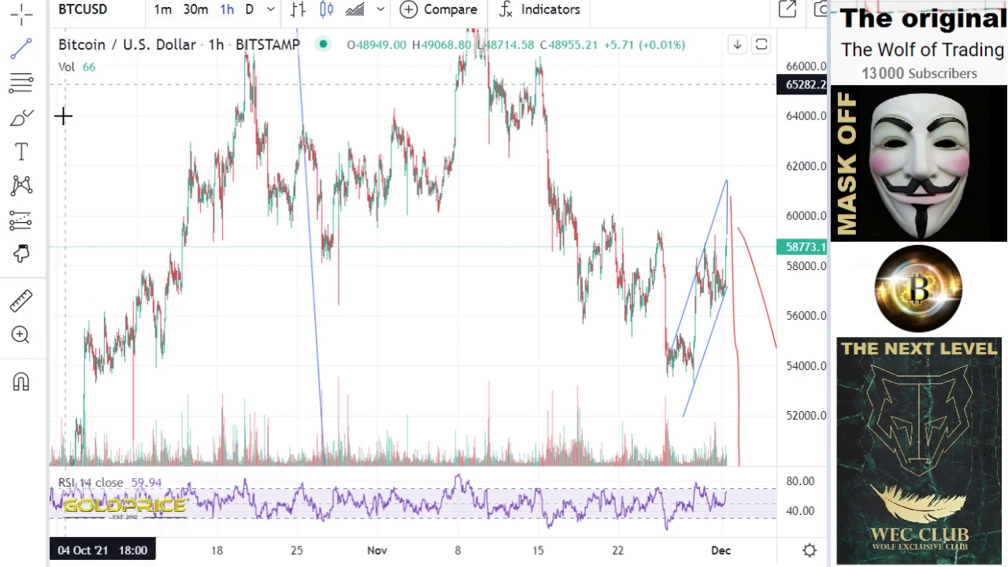
{"action": "left_click", "coordinate": [61, 183]}
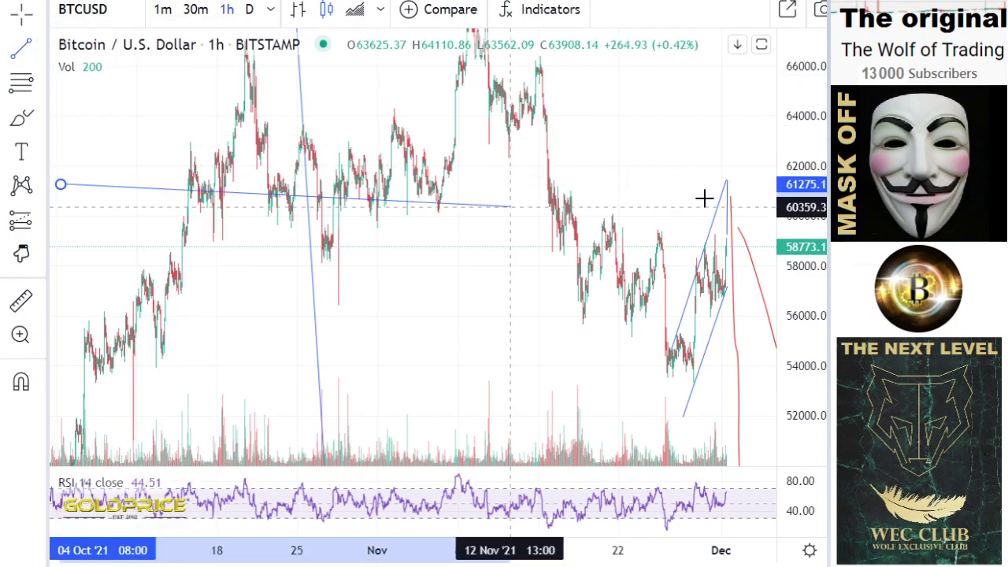
{"action": "left_click", "coordinate": [742, 184]}
Step: Examine the two 2021 peaks, the support lines and the projected drop on the weekly BATUSD chart
{"action": "left_click_drag", "start_coordinate": [428, 302], "coordinate": [362, 266]}
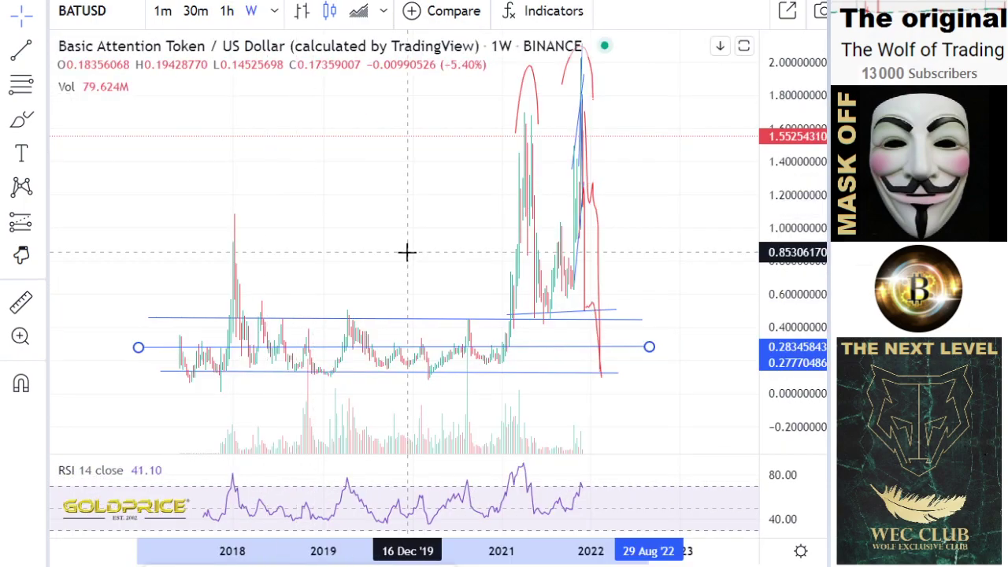
{"action": "scroll", "coordinate": [407, 252], "scroll_direction": "up", "scroll_amount": 3}
{"action": "scroll", "coordinate": [401, 252], "scroll_direction": "up", "scroll_amount": 1}
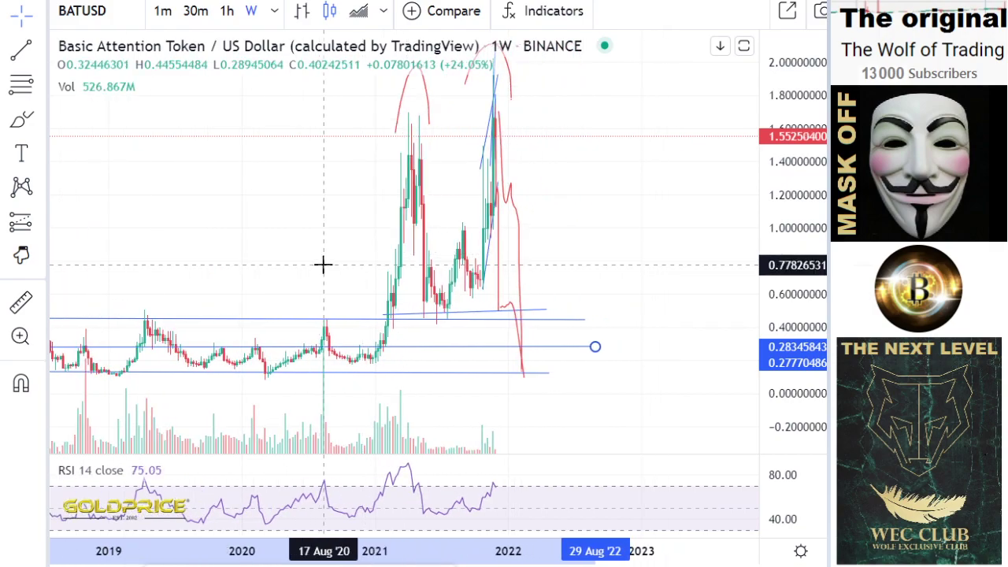